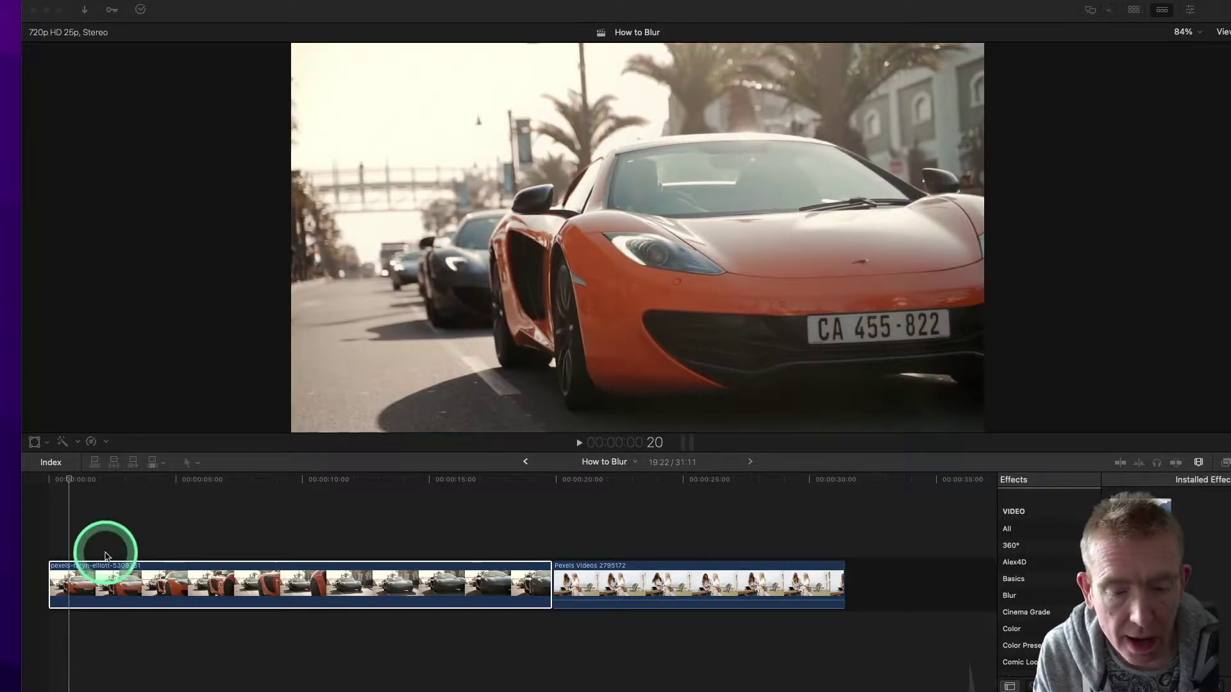
# Play through the opening of the car clip to review the footage.
pyautogui.click(116, 536)
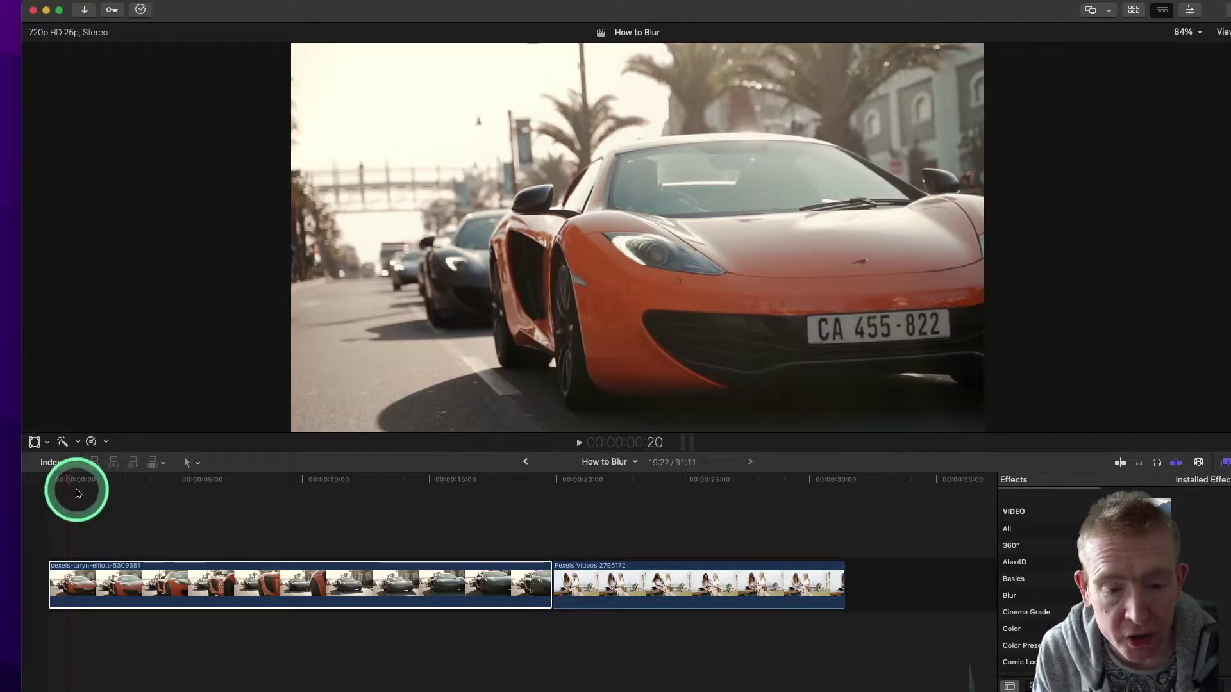
pyautogui.click(164, 545)
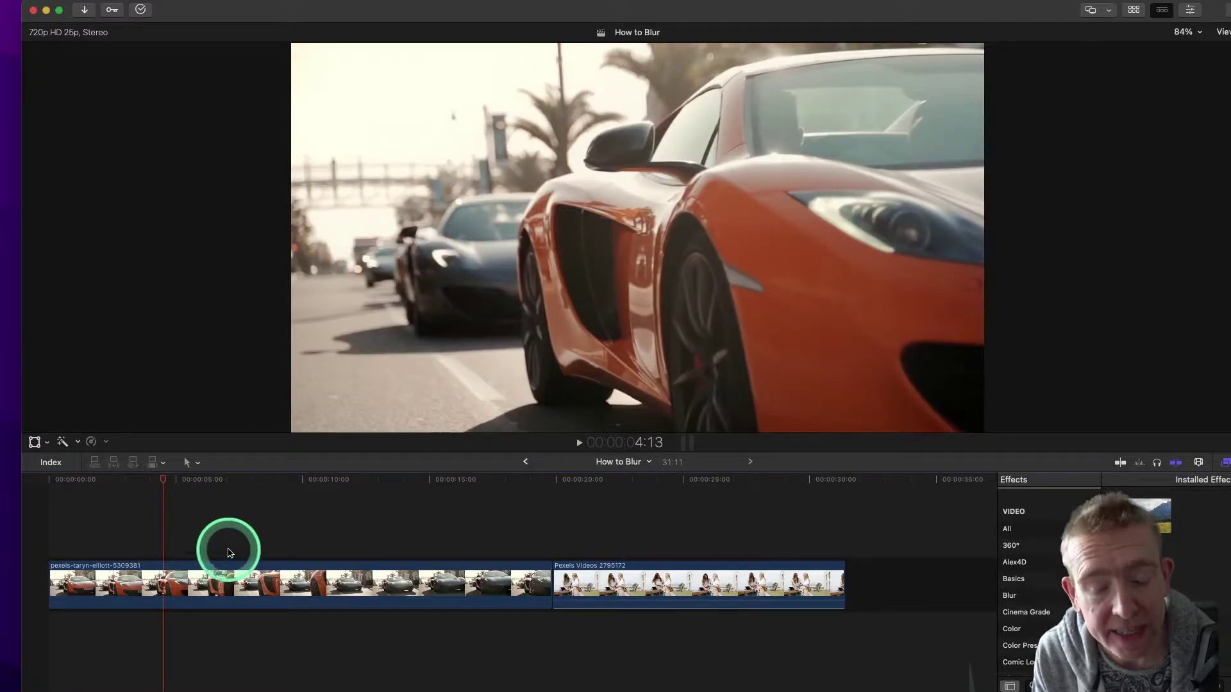
pyautogui.click(235, 546)
pyautogui.press('space')
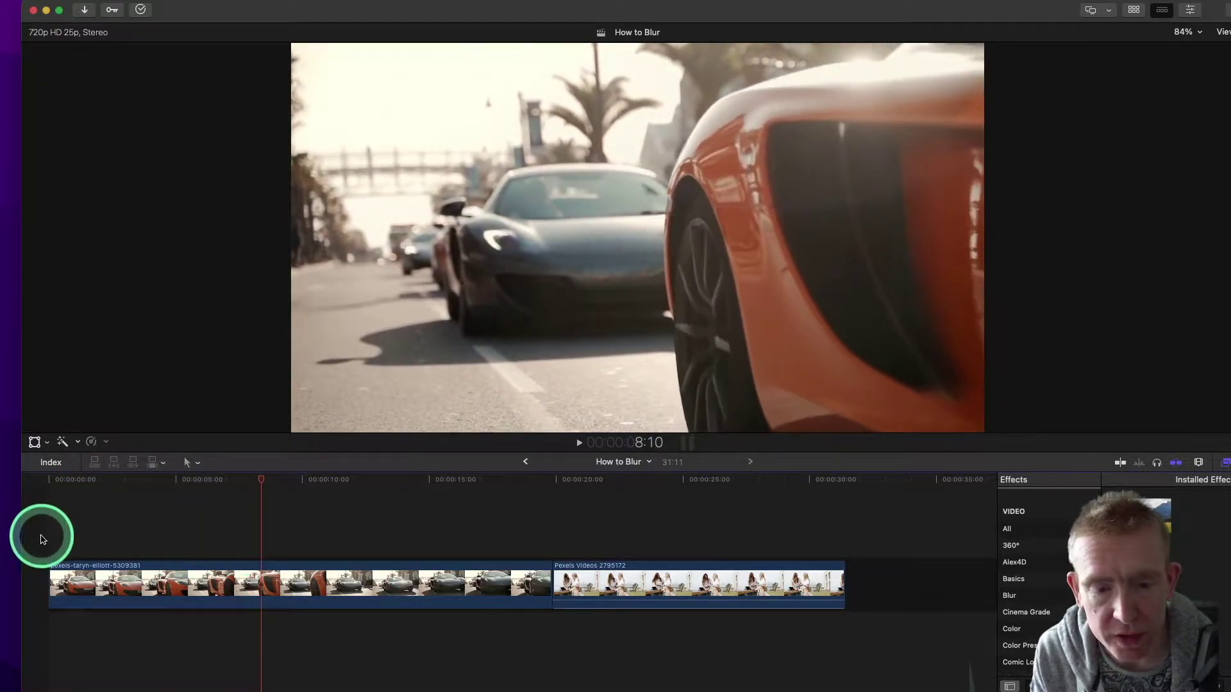
pyautogui.press('space')
pyautogui.click(78, 542)
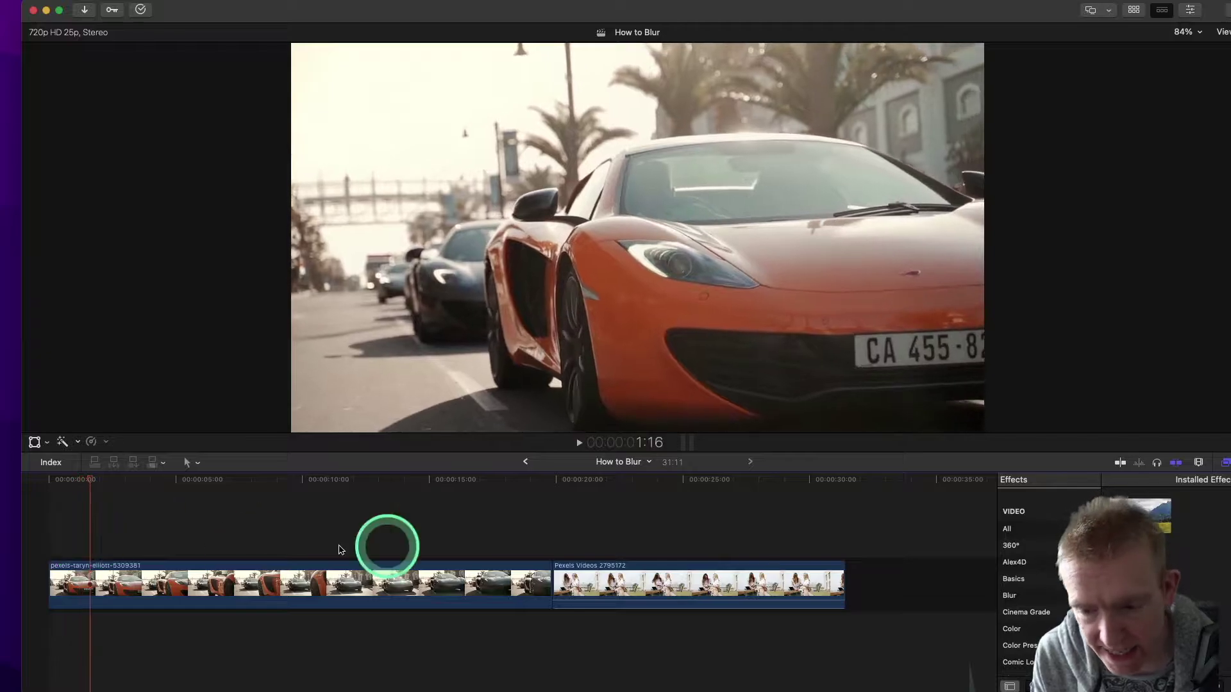
# Review the two women's clip, then stop the playhead at 2:12 in the car clip.
pyautogui.click(582, 546)
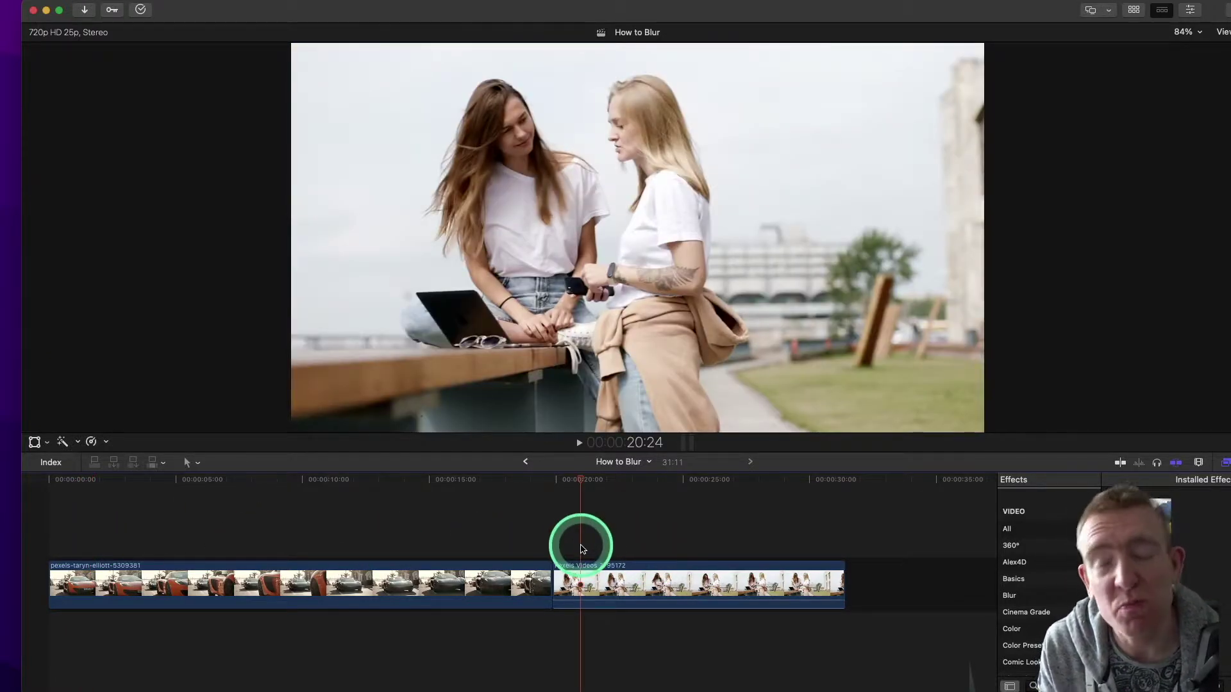
pyautogui.press('space')
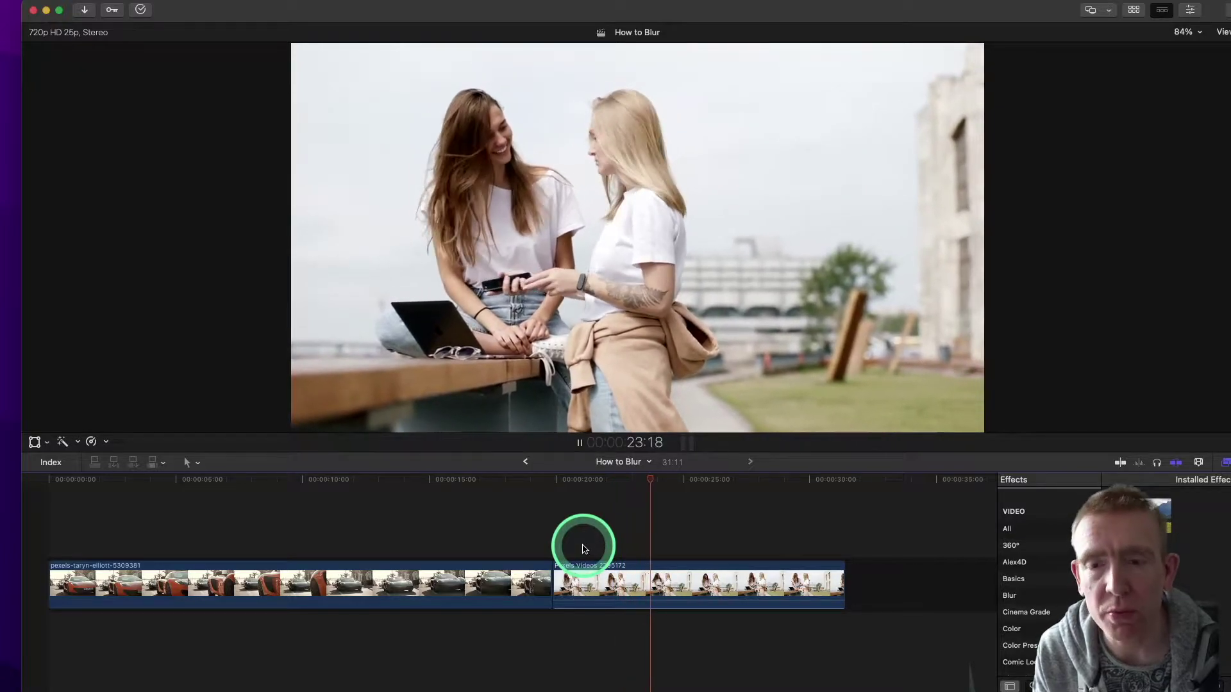
pyautogui.press('space')
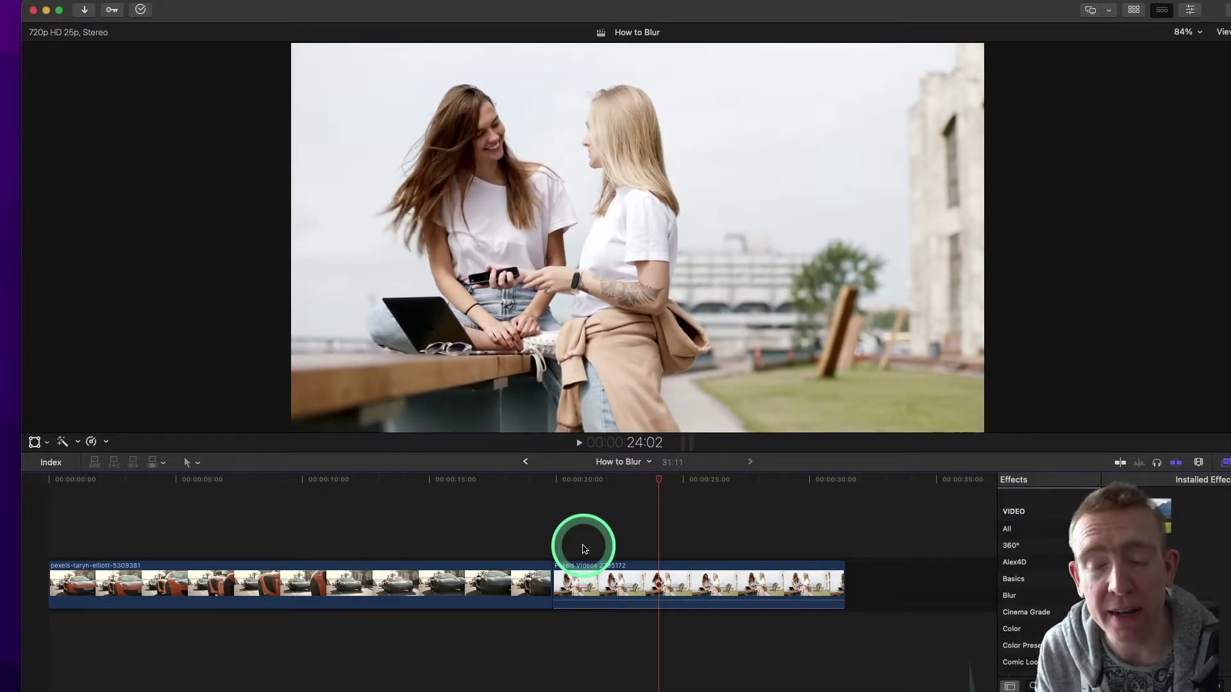
pyautogui.click(565, 549)
pyautogui.press('space')
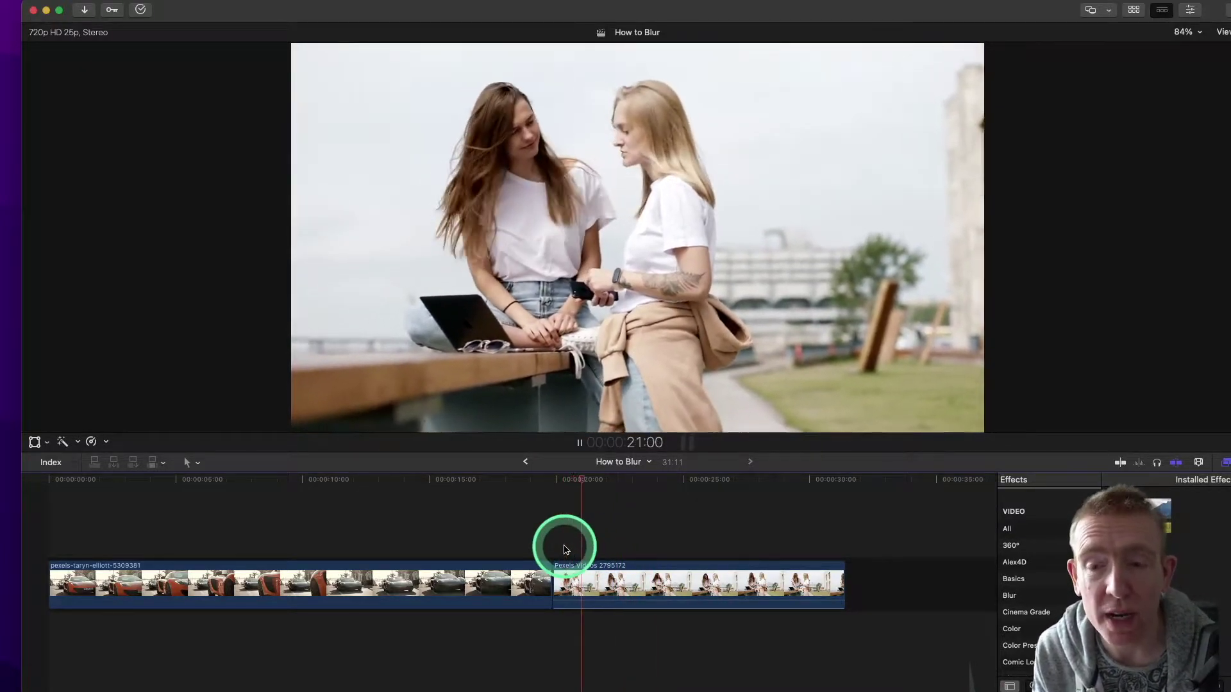
pyautogui.click(638, 548)
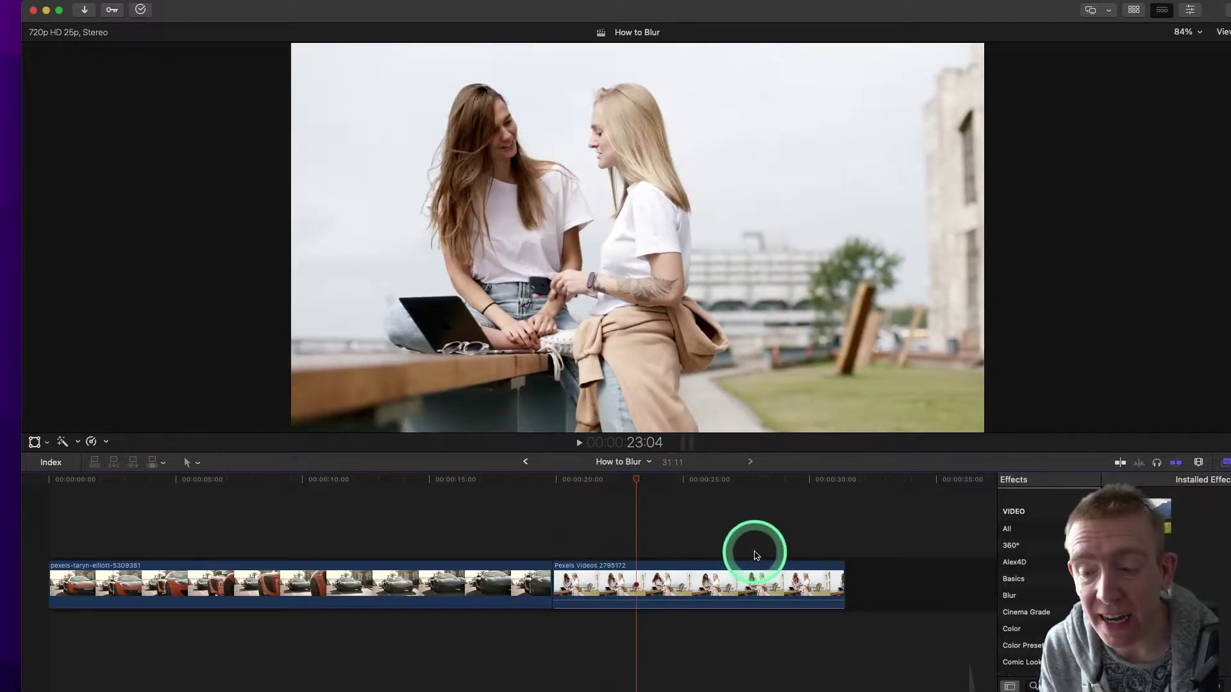
pyautogui.click(757, 554)
pyautogui.press('space')
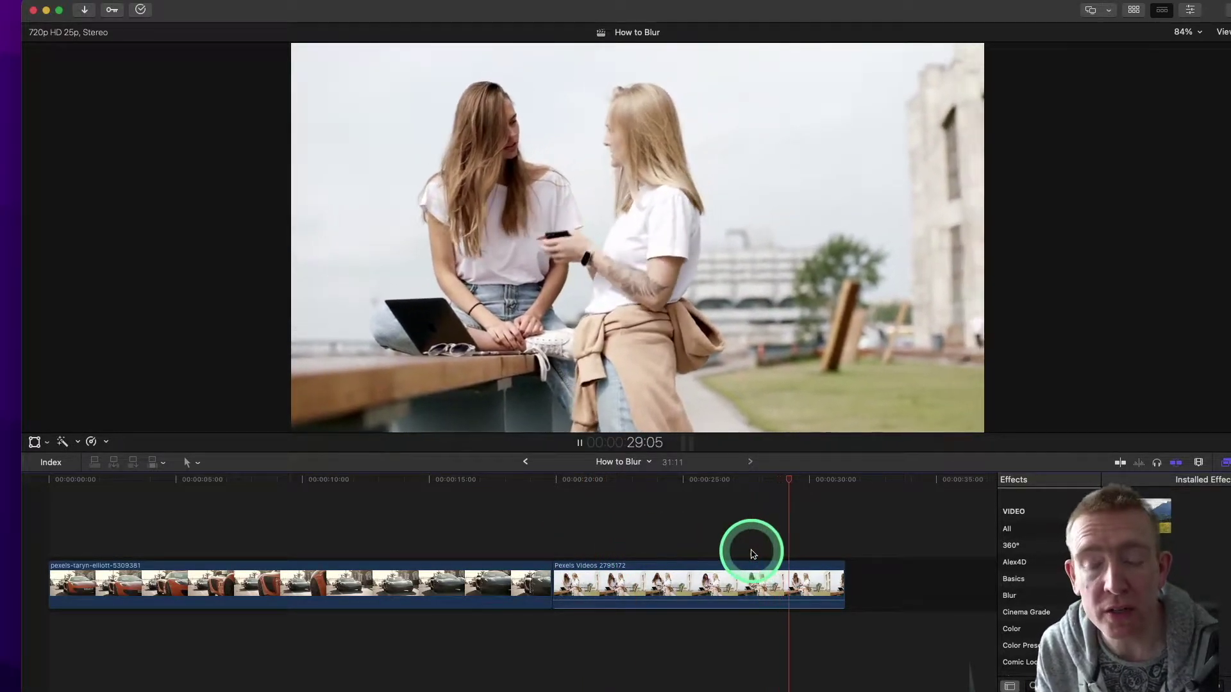
pyautogui.press('space')
pyautogui.click(502, 536)
pyautogui.press('space')
pyautogui.click(67, 536)
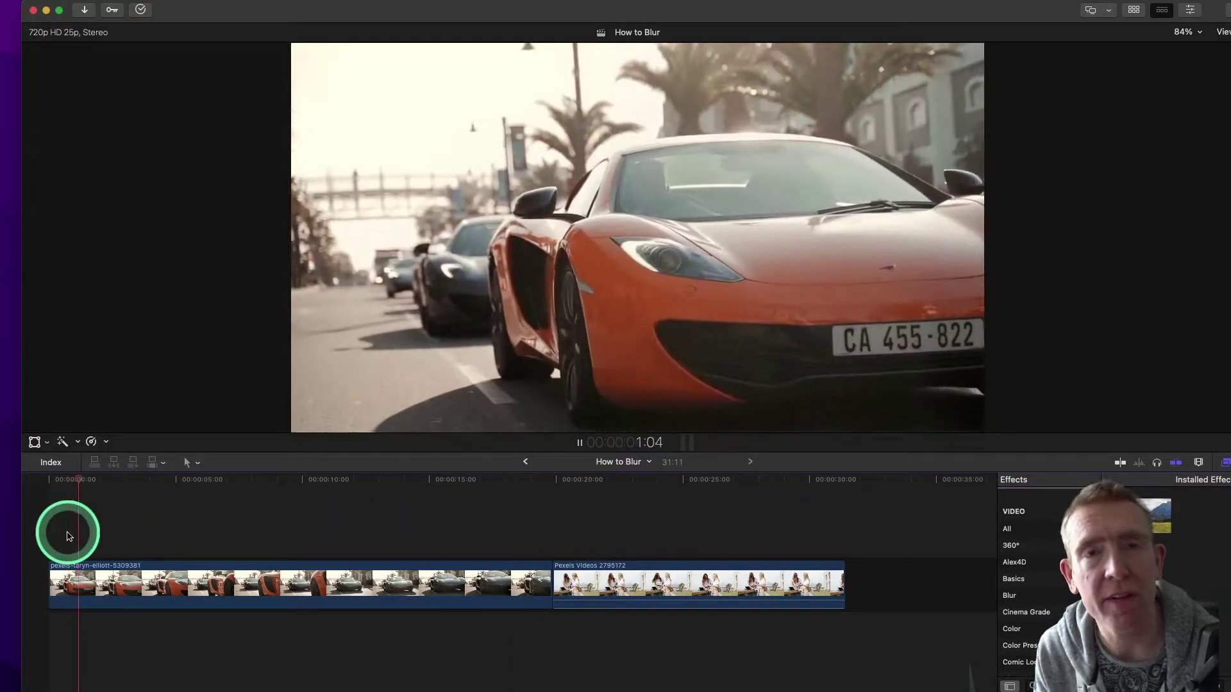
pyautogui.press('space')
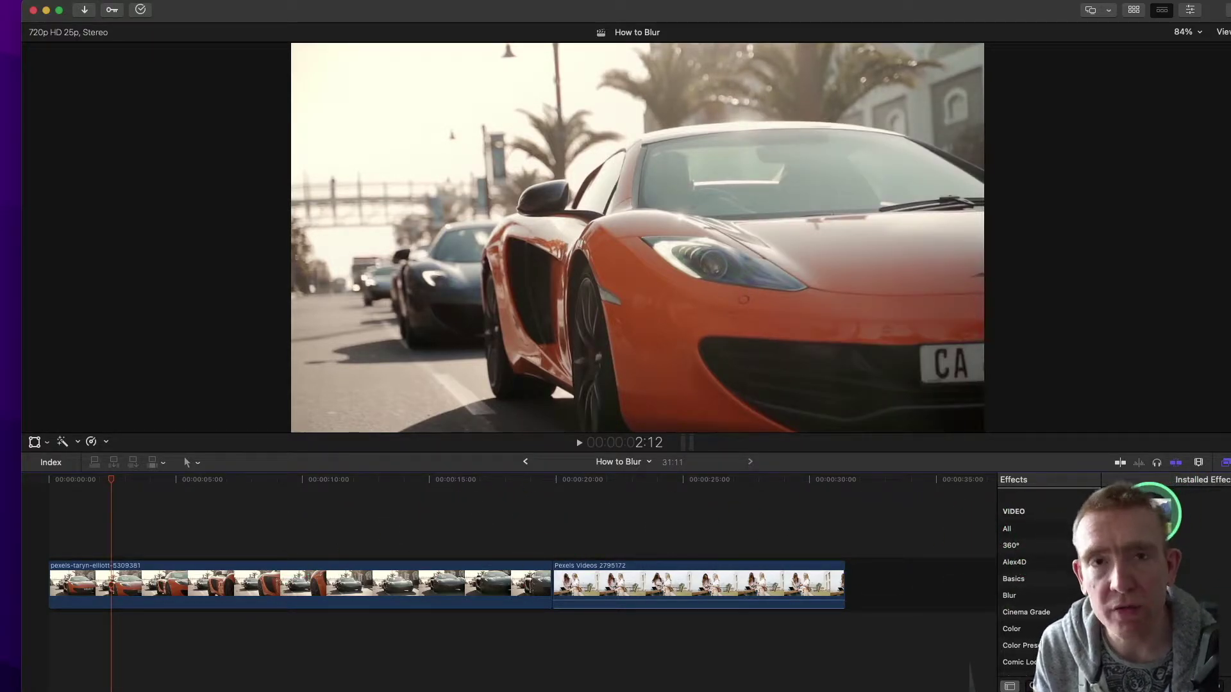
# Preview the Pixellate effect over the car footage and scrub to 5:12.
pyautogui.click(1160, 515)
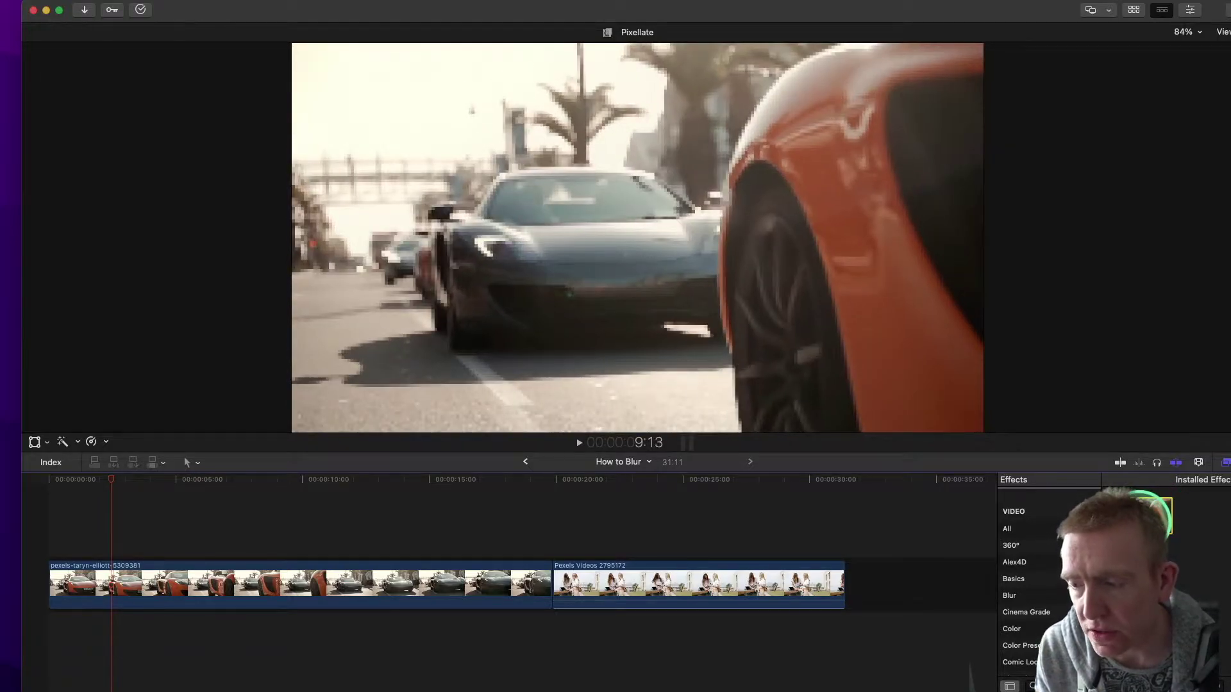
pyautogui.moveTo(1157, 516); pyautogui.dragTo(1119, 449)
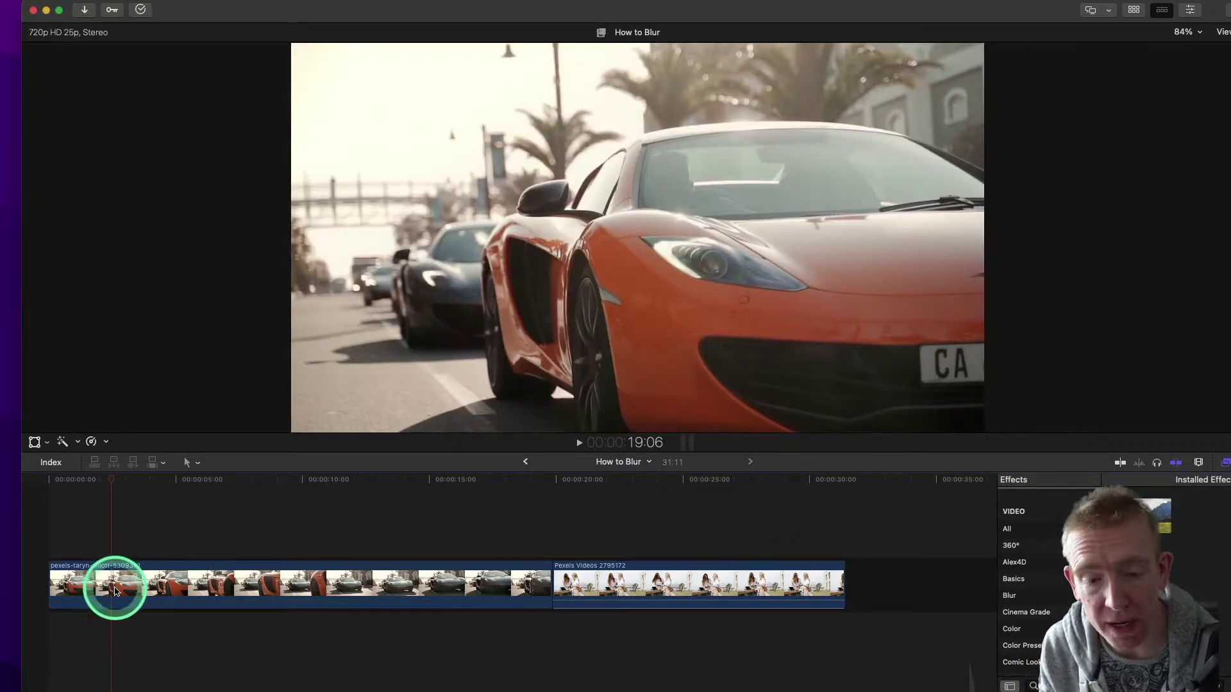
pyautogui.click(151, 533)
pyautogui.click(98, 546)
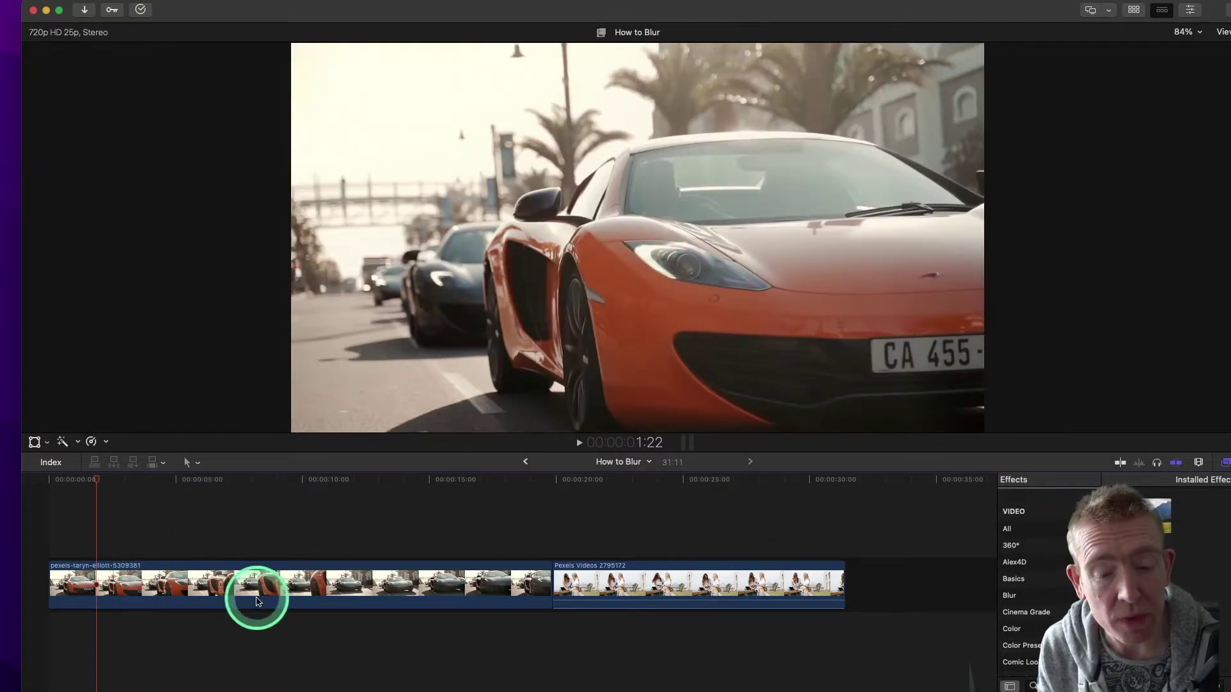
pyautogui.click(187, 537)
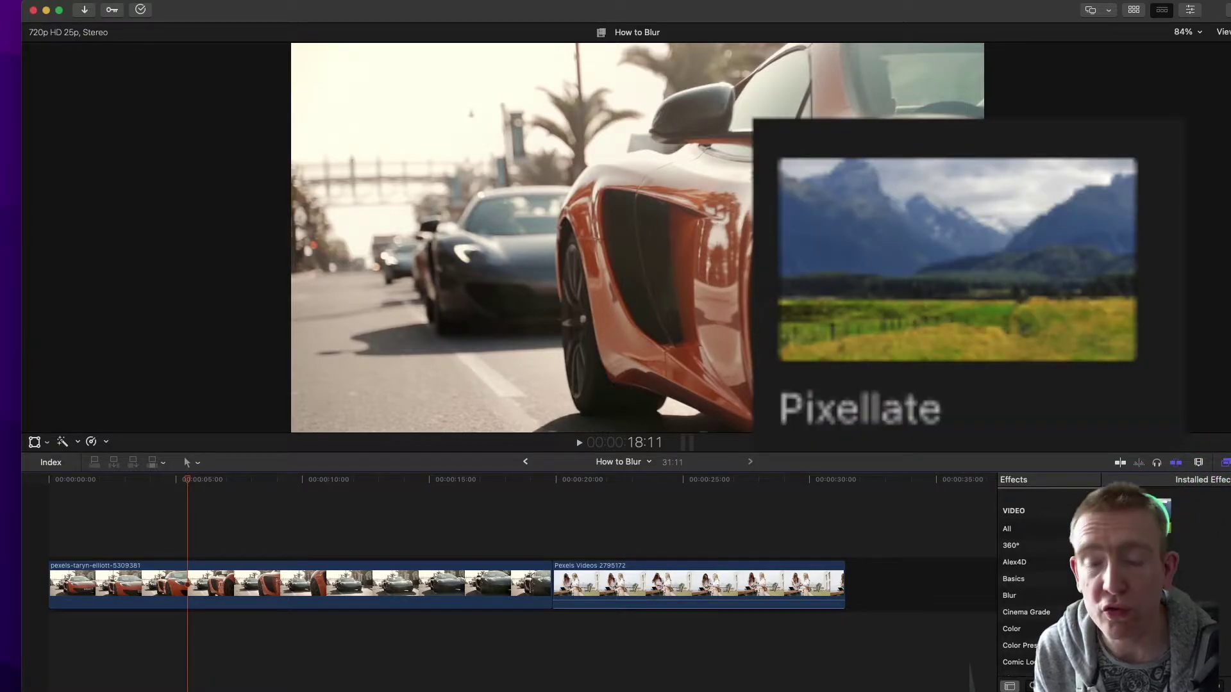
# Shape the pixelate mask into a rounded rectangle as wide as the licence plate.
pyautogui.moveTo(660, 393); pyautogui.dragTo(770, 271)
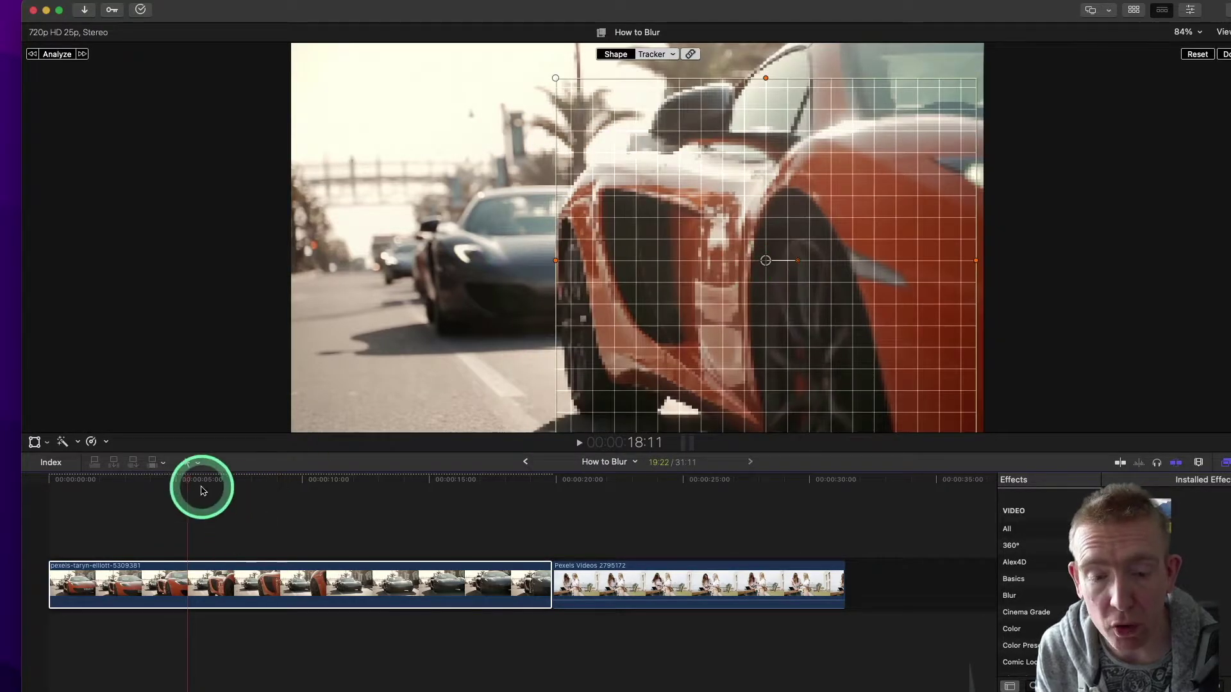
pyautogui.moveTo(190, 486); pyautogui.dragTo(50, 500)
pyautogui.click(528, 462)
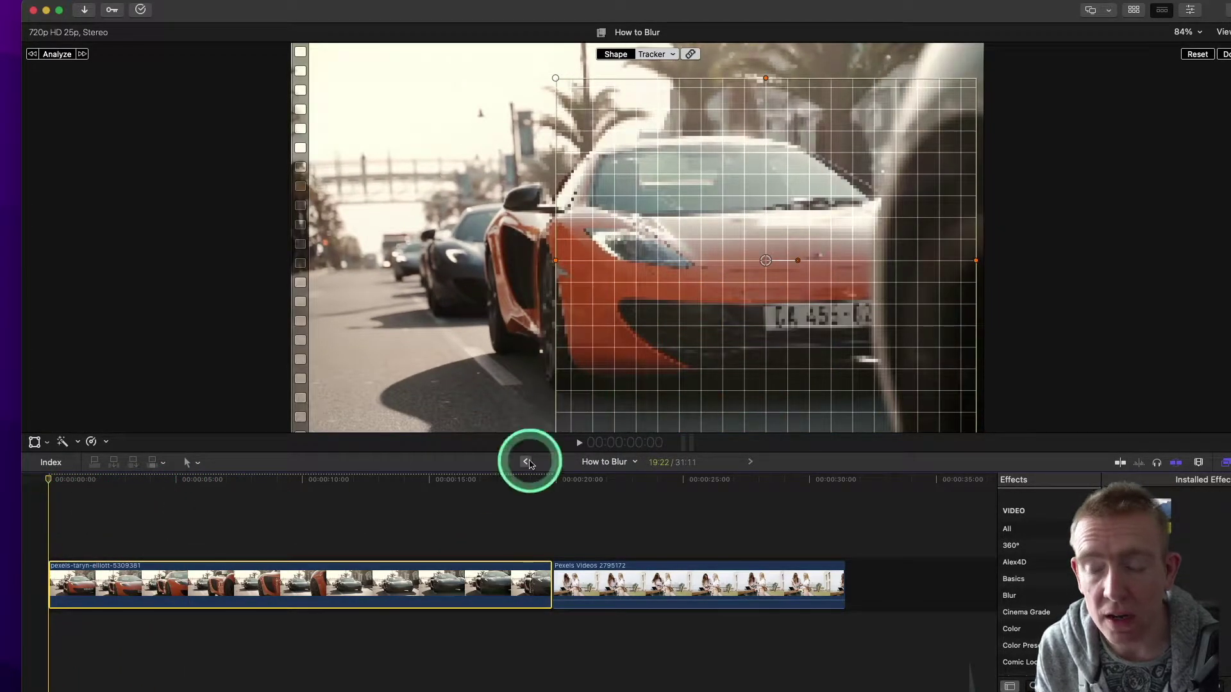
pyautogui.click(555, 78)
pyautogui.moveTo(556, 79); pyautogui.dragTo(767, 215)
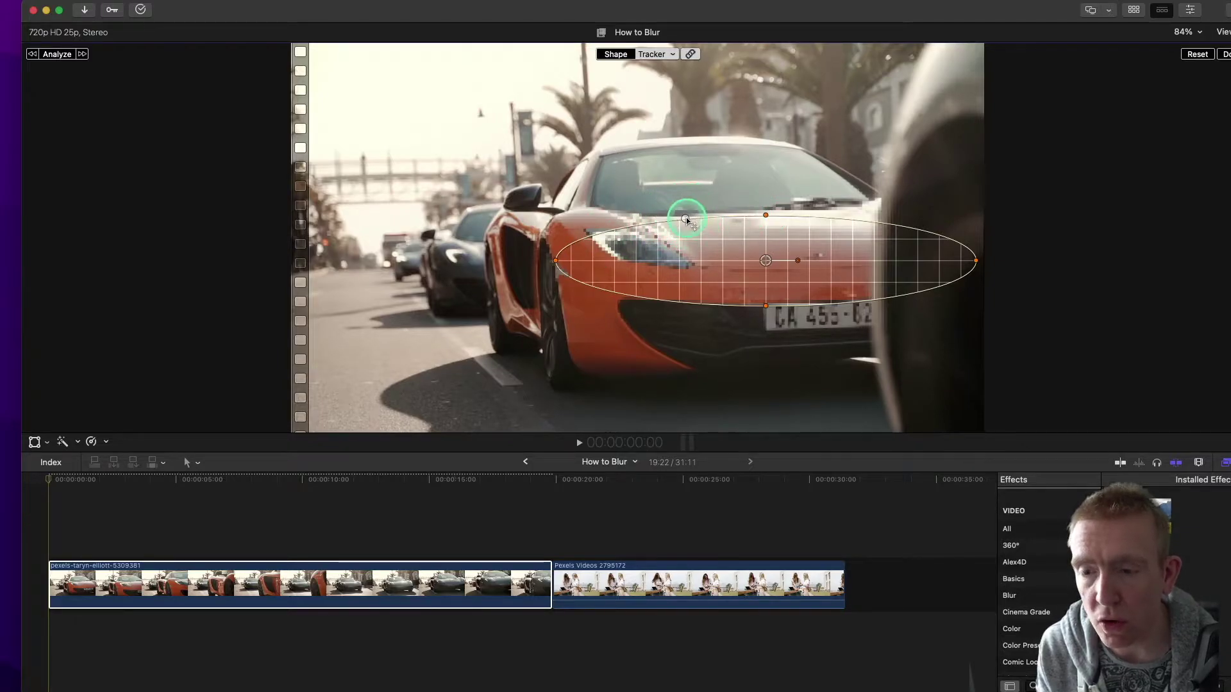
pyautogui.moveTo(687, 220); pyautogui.dragTo(631, 206)
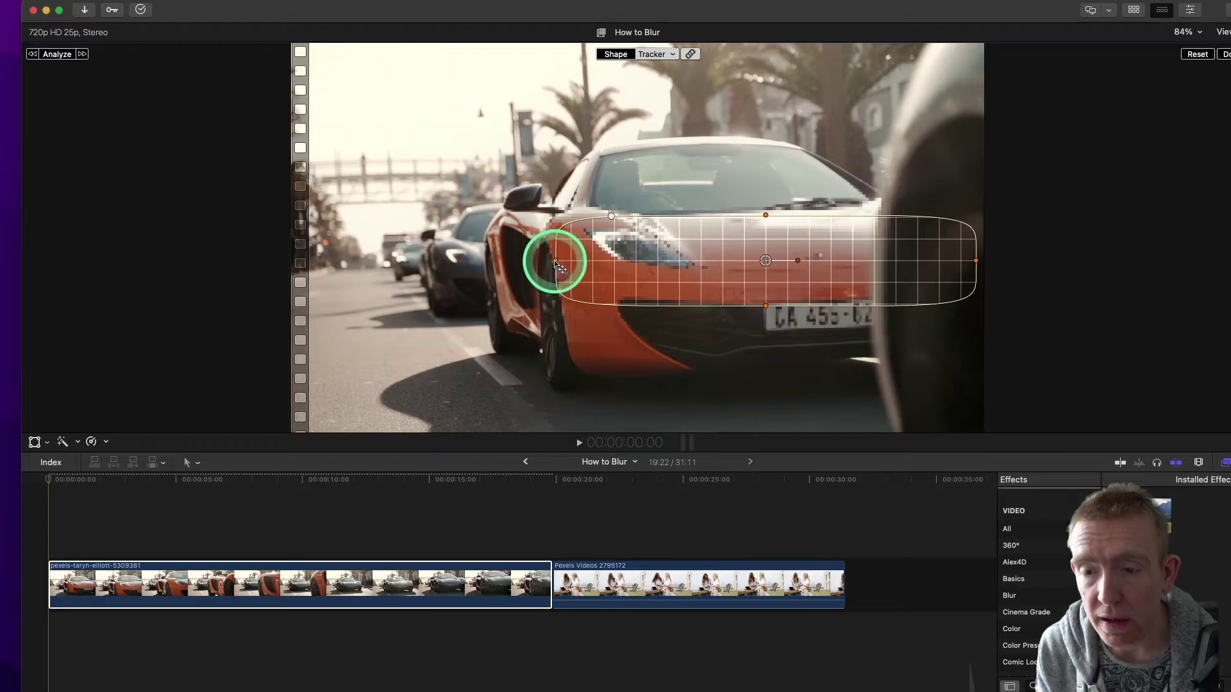
pyautogui.moveTo(555, 263); pyautogui.dragTo(643, 261)
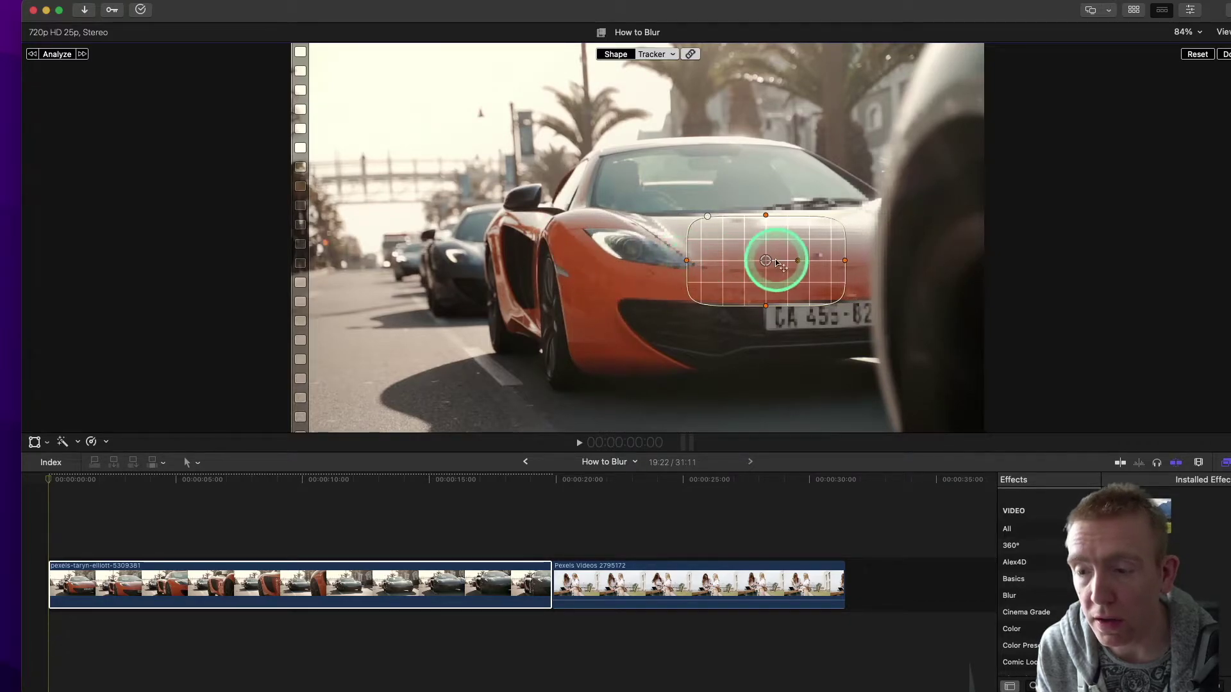
pyautogui.moveTo(817, 261); pyautogui.dragTo(867, 309)
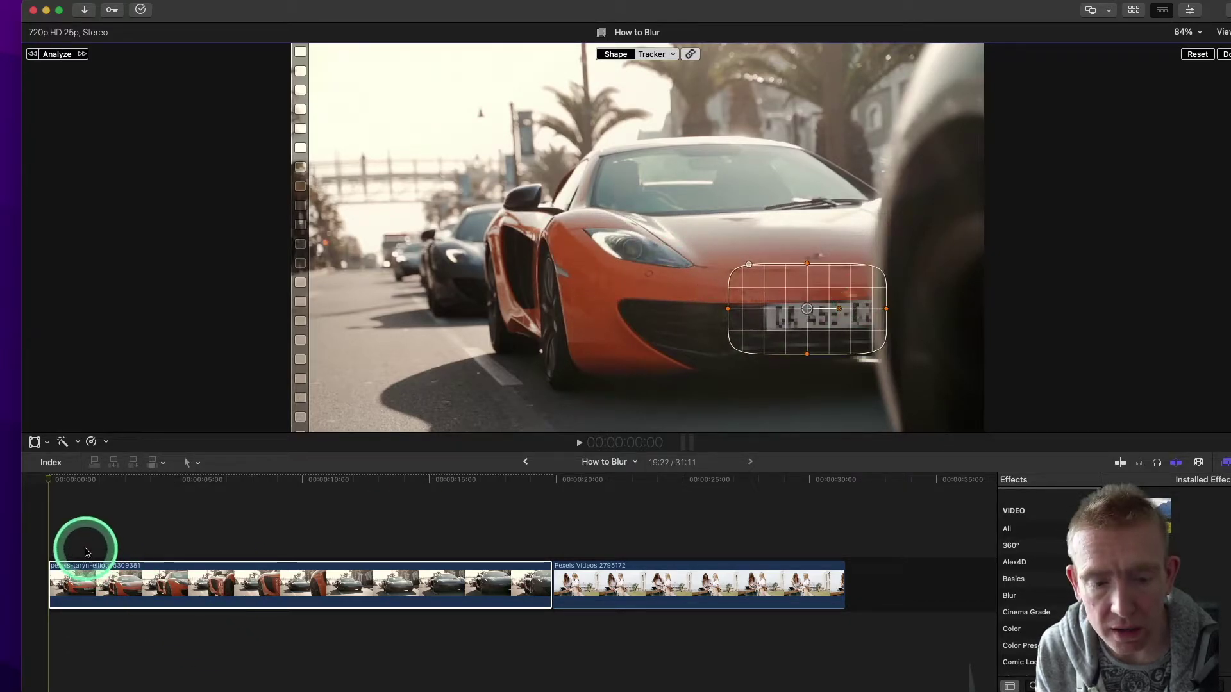
# At the clip's start, centre the mask on the plate and lower its top edge to fit.
pyautogui.click(45, 488)
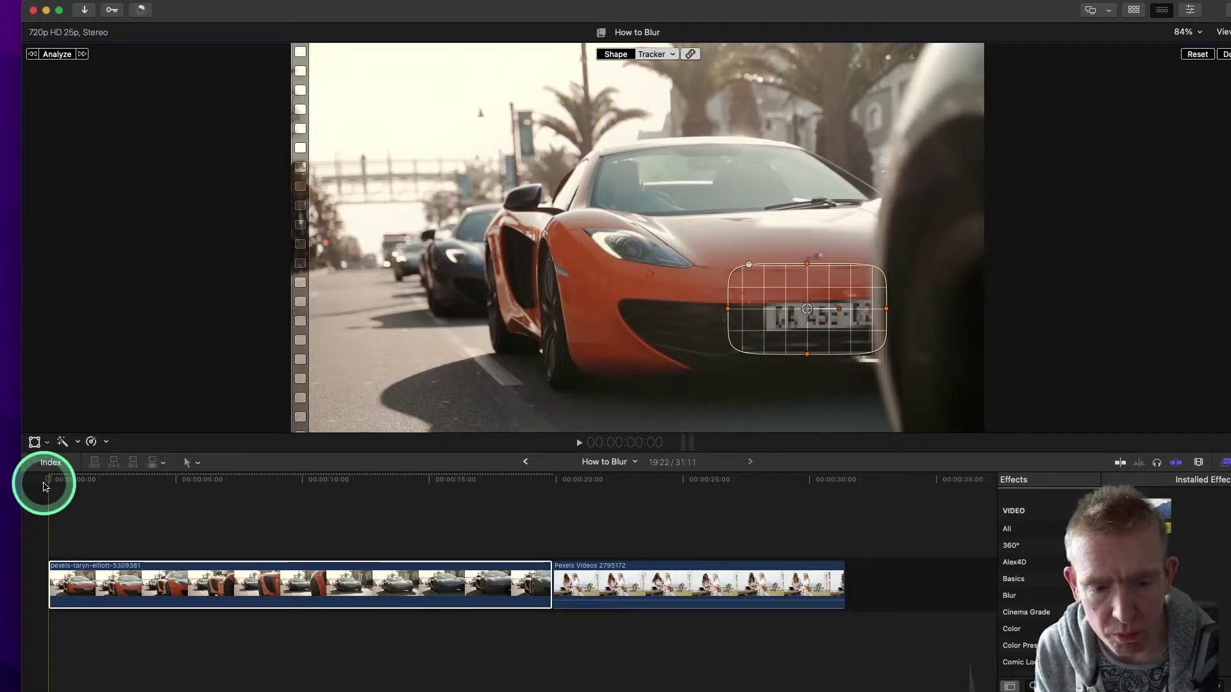
pyautogui.moveTo(51, 485); pyautogui.dragTo(64, 482)
pyautogui.click(809, 348)
pyautogui.moveTo(809, 348); pyautogui.dragTo(918, 336)
pyautogui.click(866, 274)
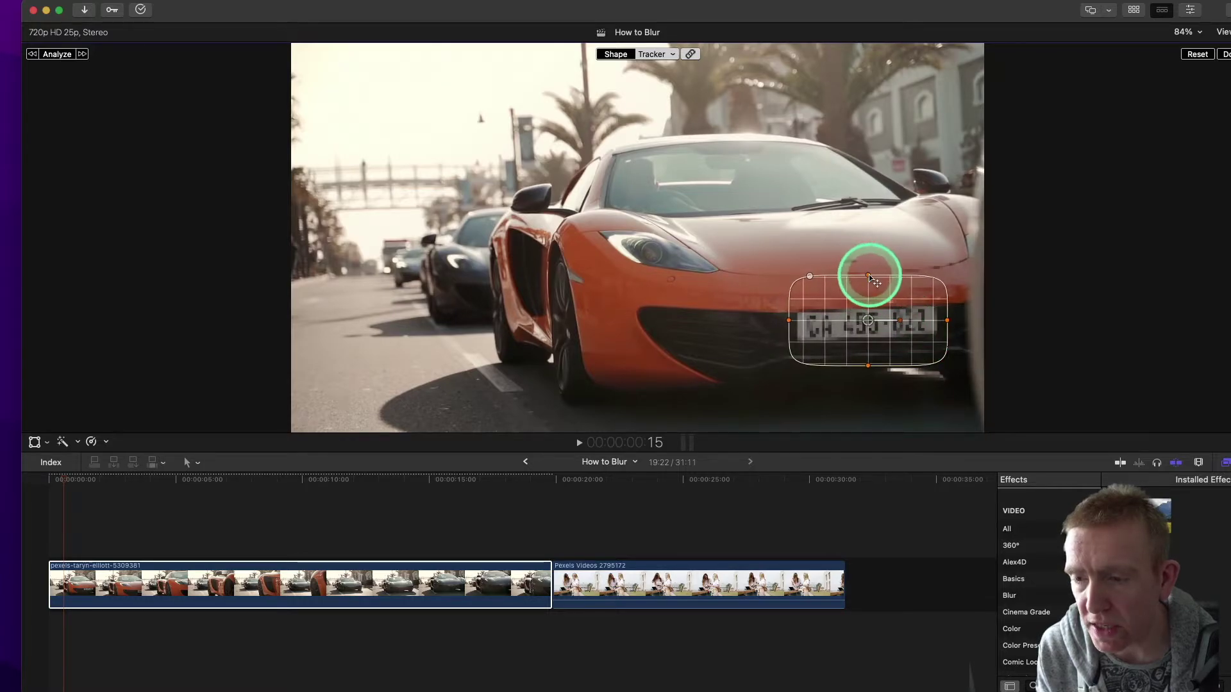
pyautogui.moveTo(872, 280); pyautogui.dragTo(878, 306)
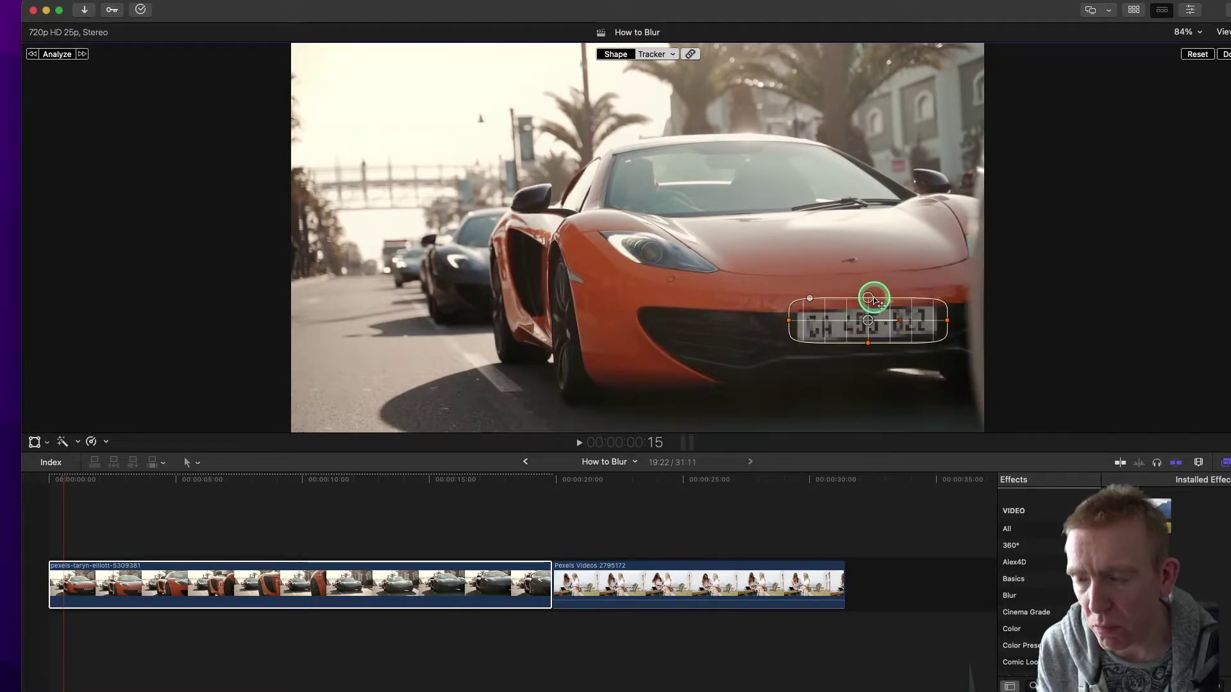
pyautogui.click(901, 327)
pyautogui.moveTo(895, 334); pyautogui.dragTo(898, 340)
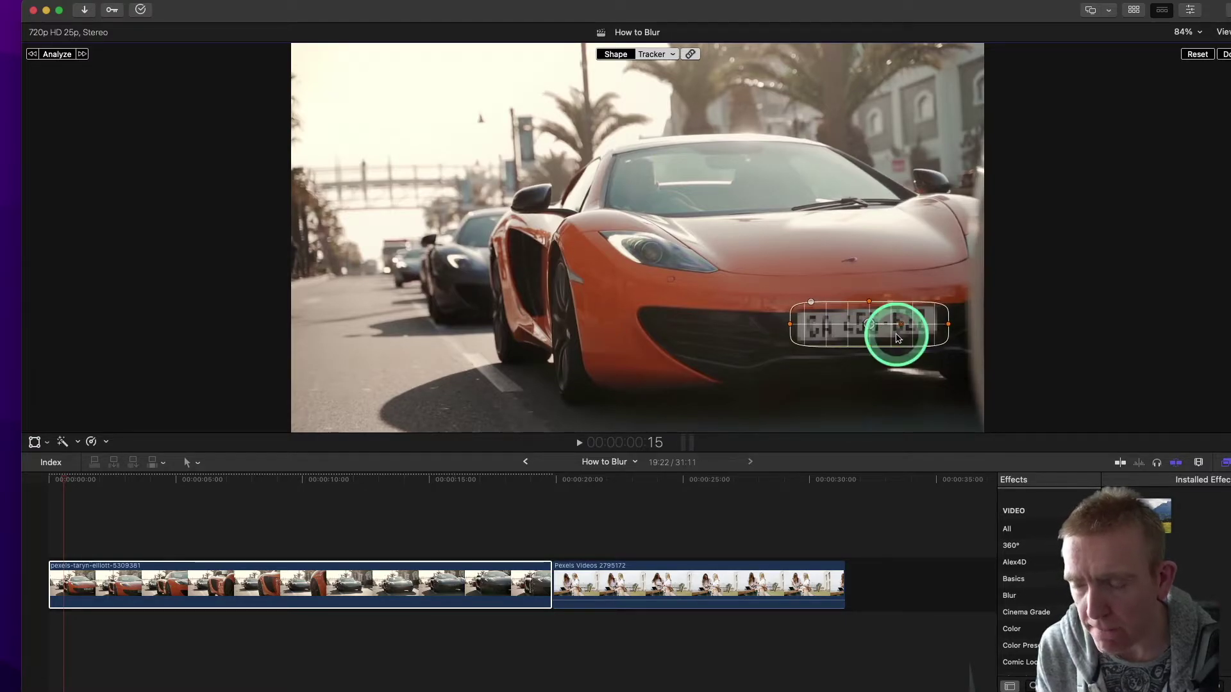
pyautogui.click(206, 571)
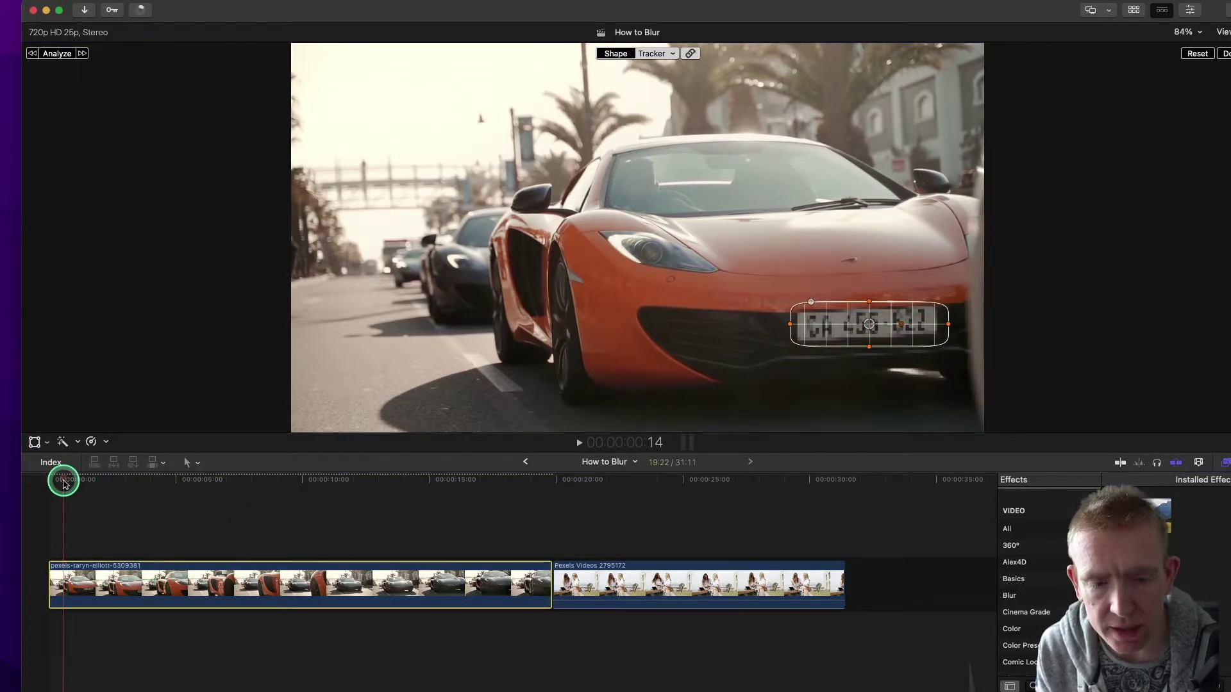
pyautogui.moveTo(64, 485)
pyautogui.mouseDown()
pyautogui.moveTo(79, 483)
pyautogui.moveTo(67, 486)
pyautogui.mouseUp()
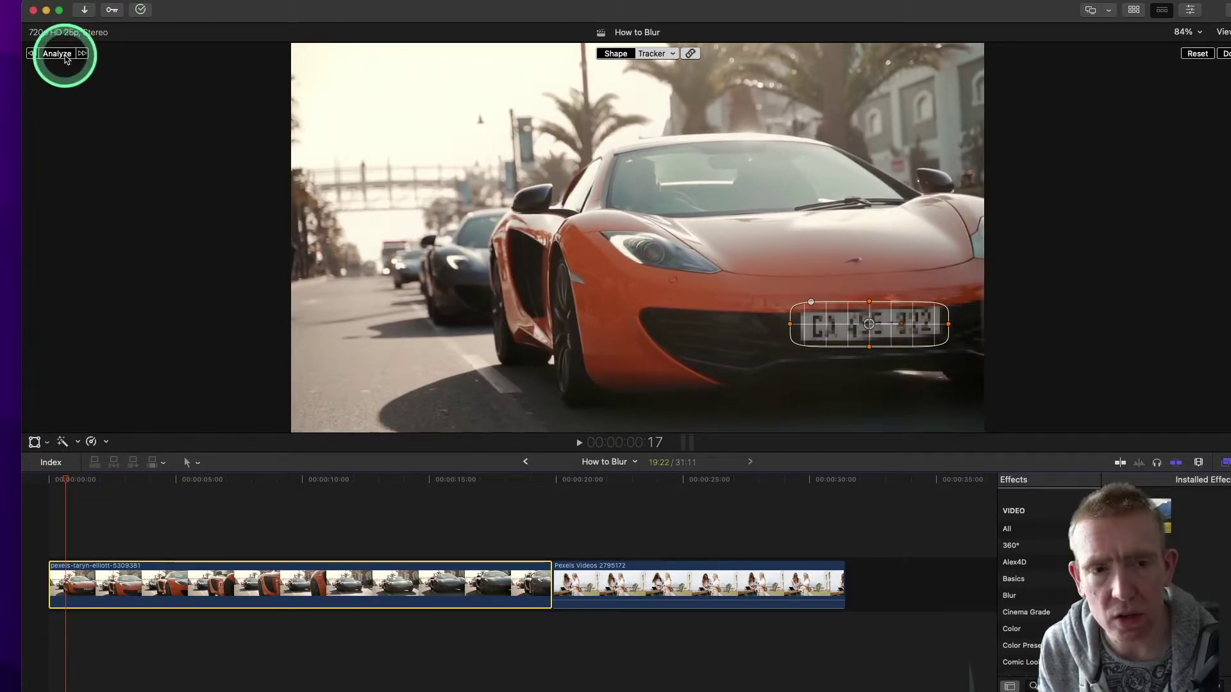
# Analyze the shape mask's movement so it follows the car's licence plate.
pyautogui.click(64, 56)
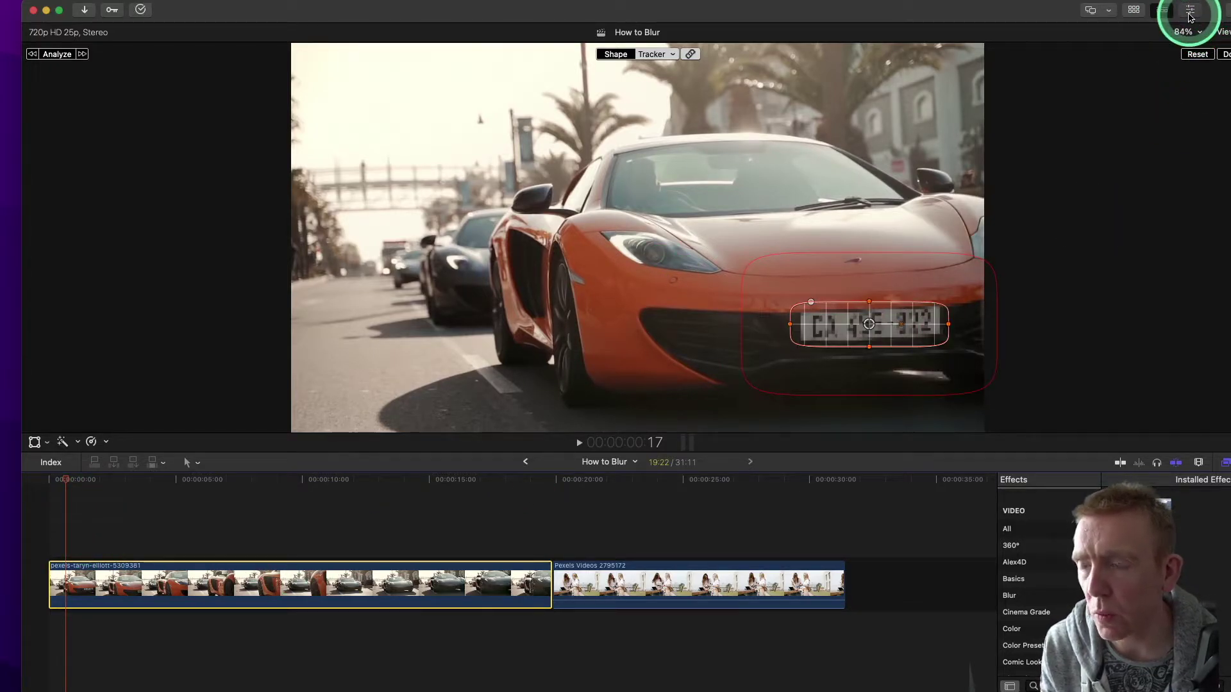
# Set the Pixellate Amount to 20.39 in the Inspector and reselect the car clip.
pyautogui.click(1189, 16)
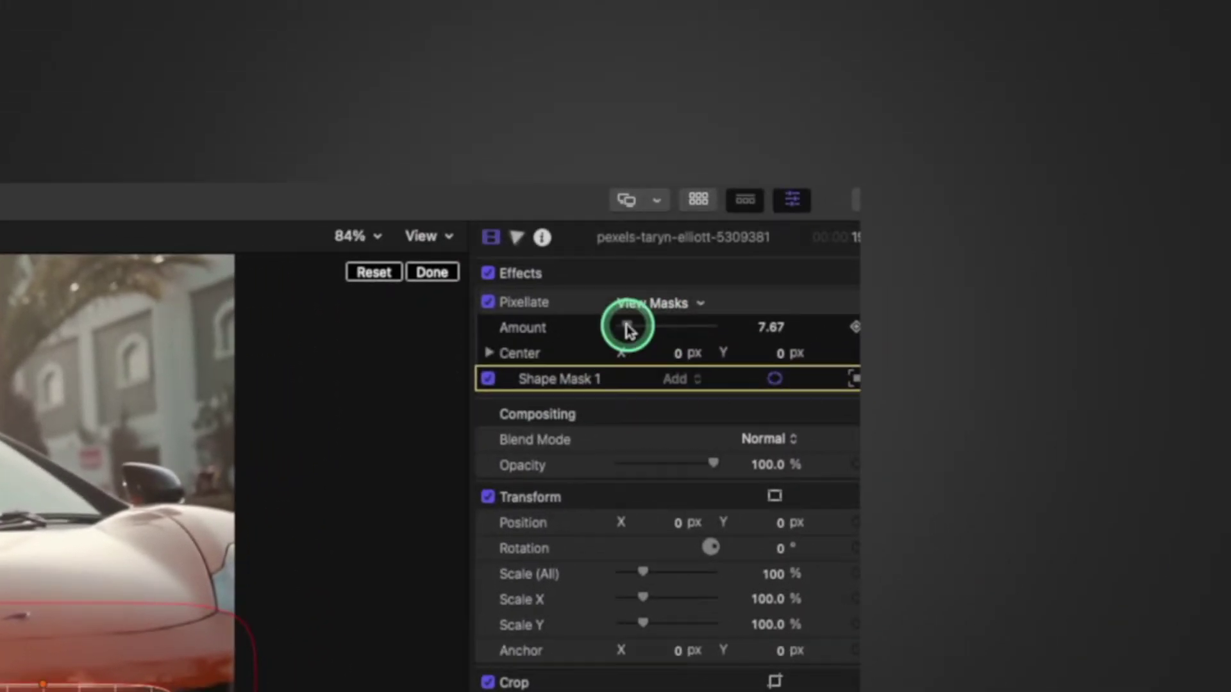
pyautogui.moveTo(1093, 87); pyautogui.dragTo(1090, 87)
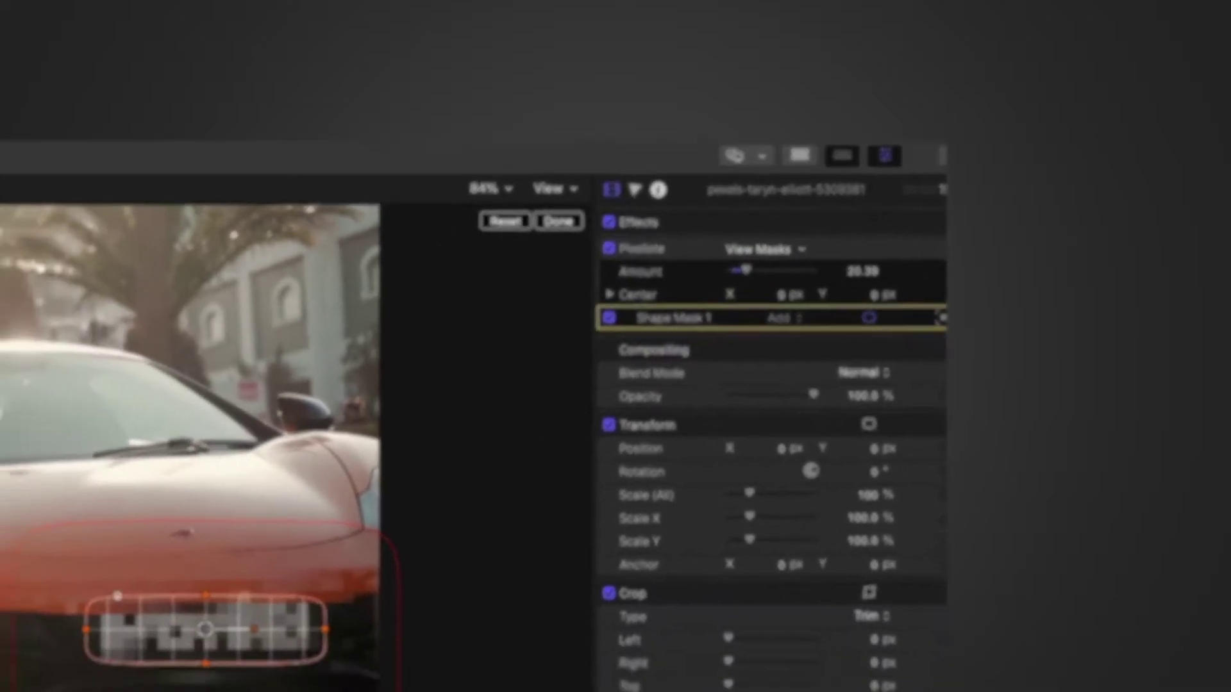
pyautogui.click(54, 540)
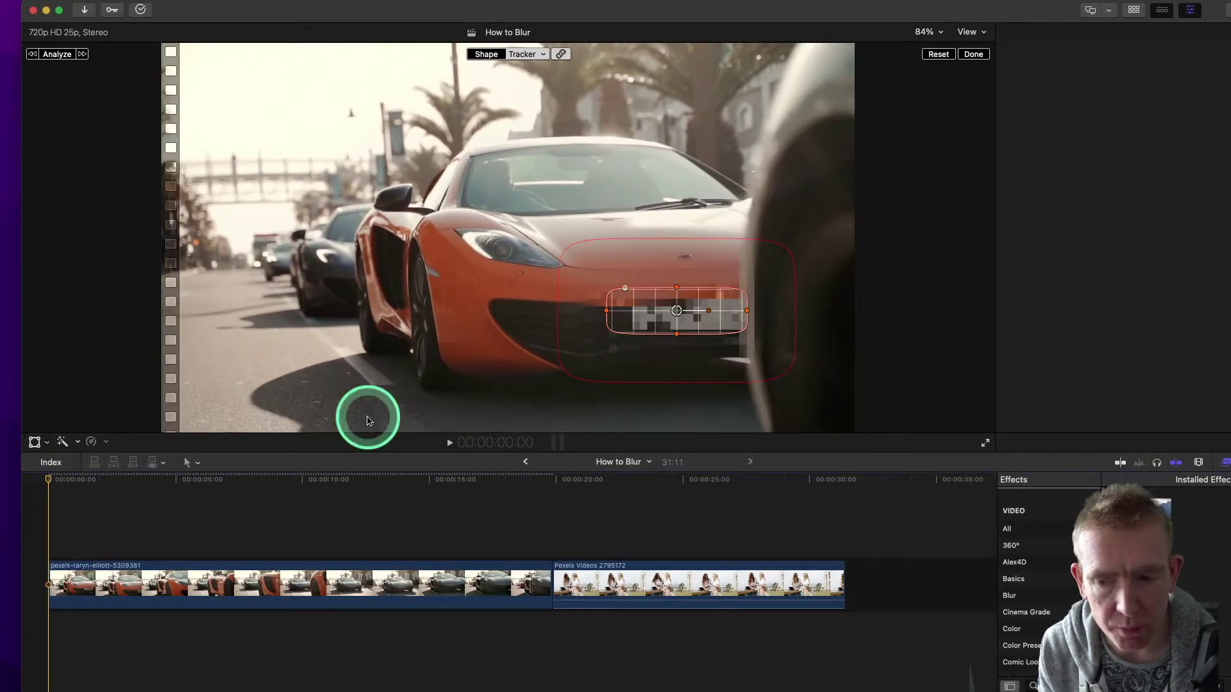
pyautogui.click(439, 391)
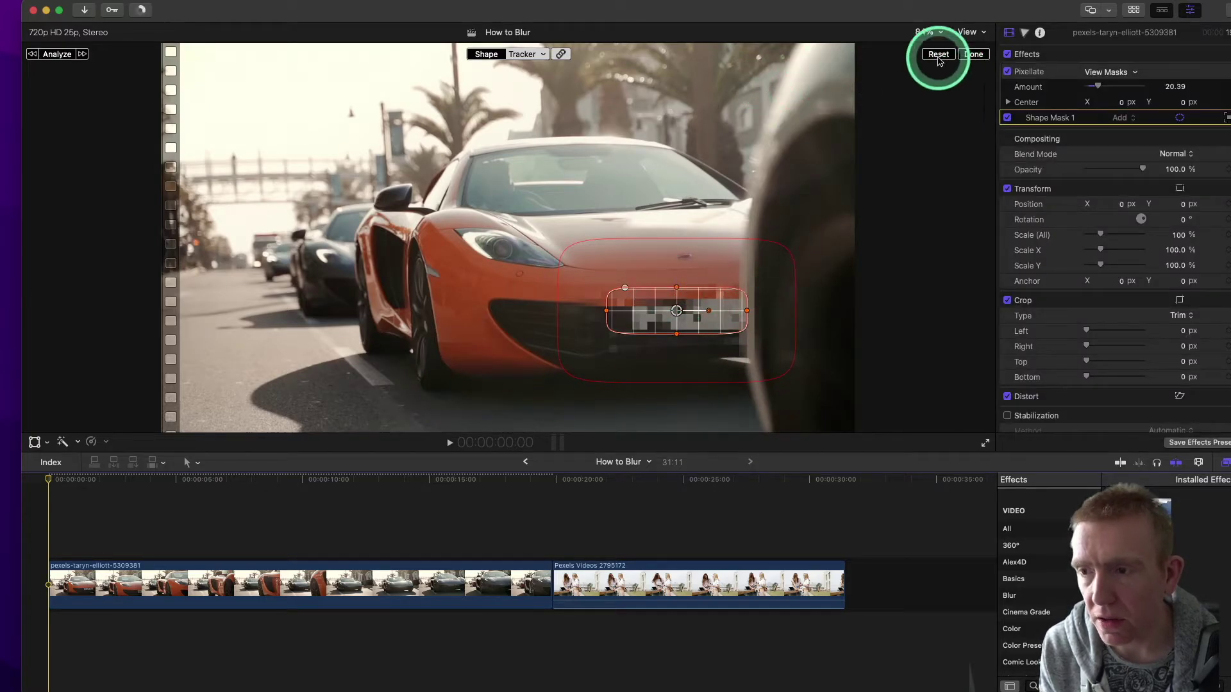
# Briefly preview the car clip, then finish the plate mask edit with Done.
pyautogui.click(132, 537)
pyautogui.press('space')
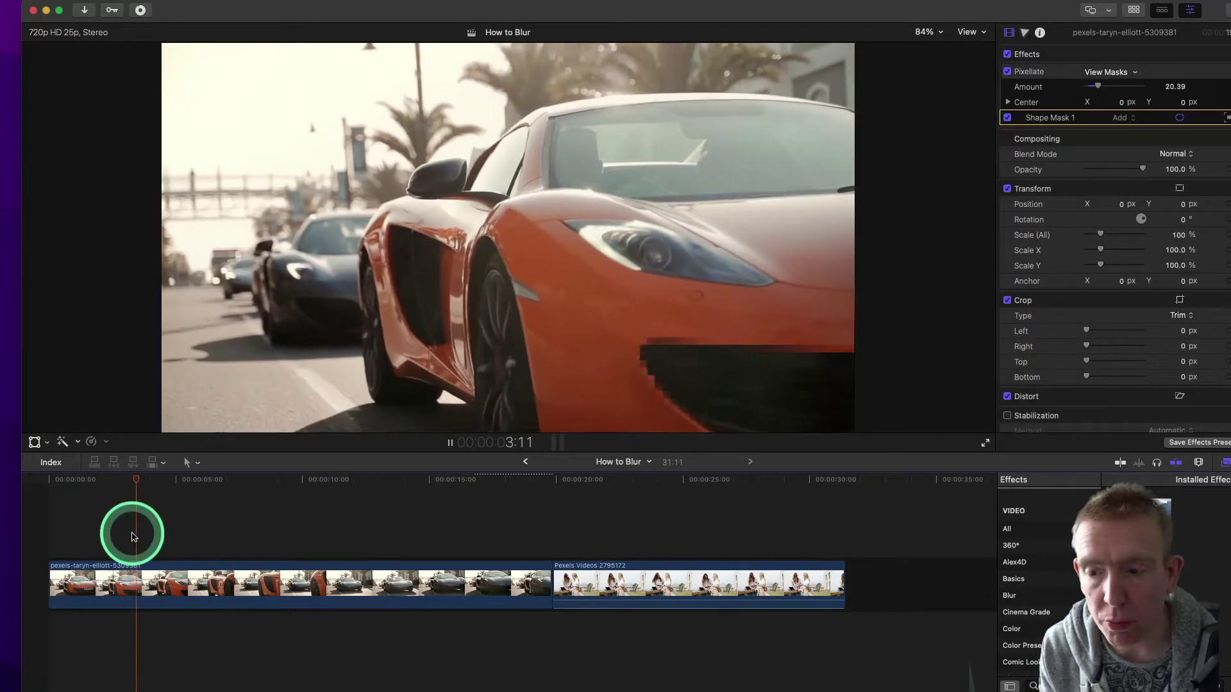
pyautogui.click(60, 542)
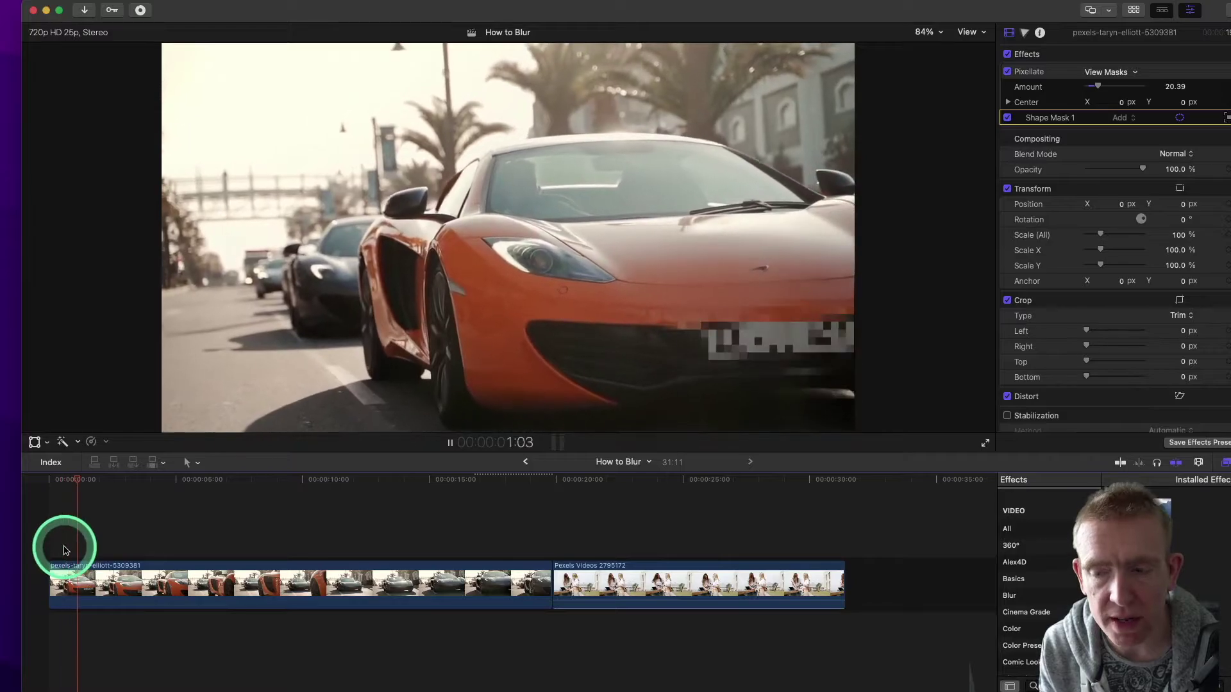
pyautogui.press('space')
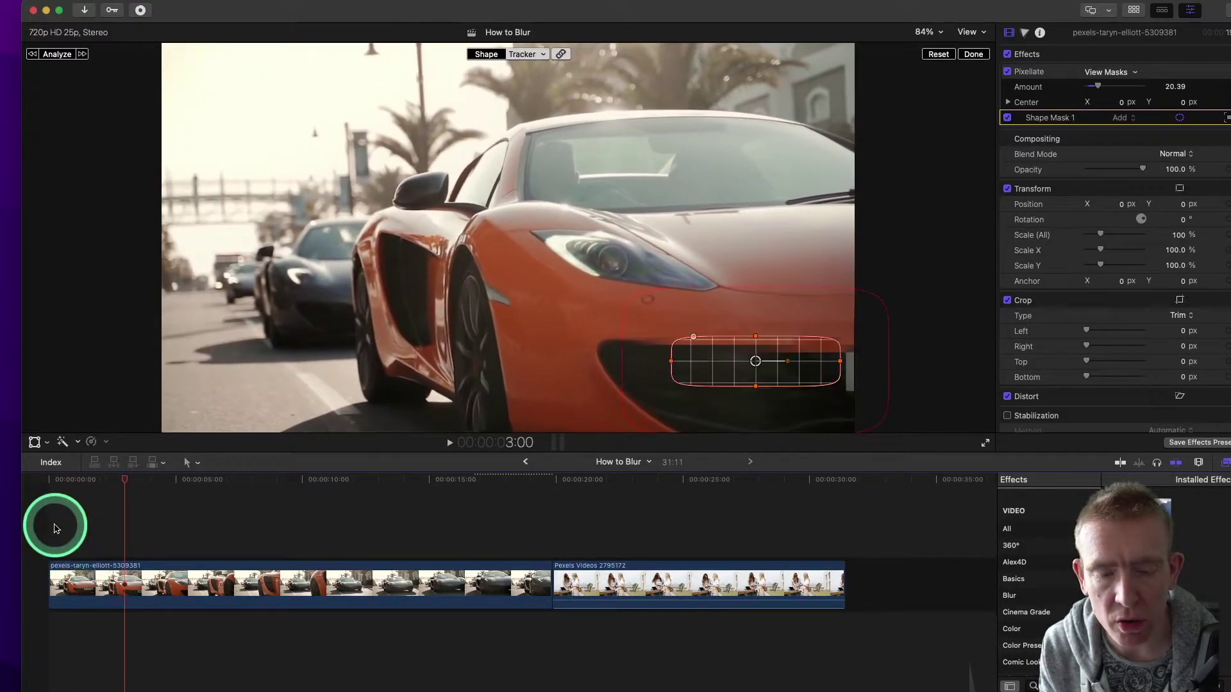
pyautogui.click(65, 550)
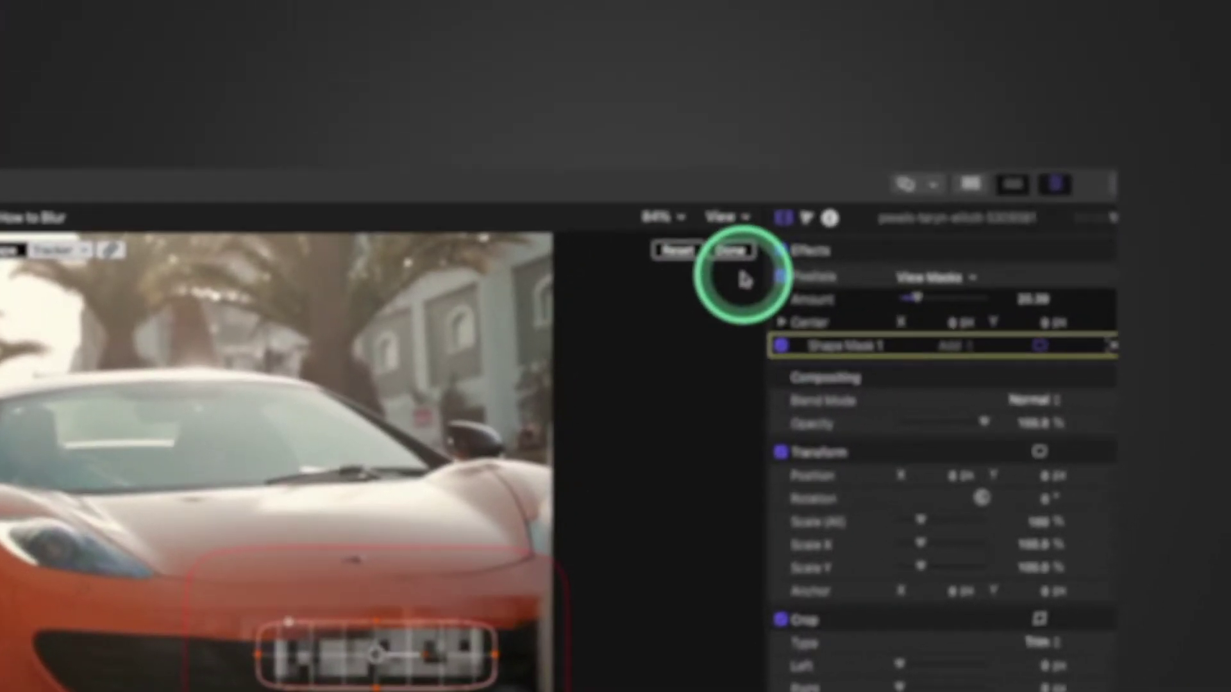
pyautogui.click(968, 58)
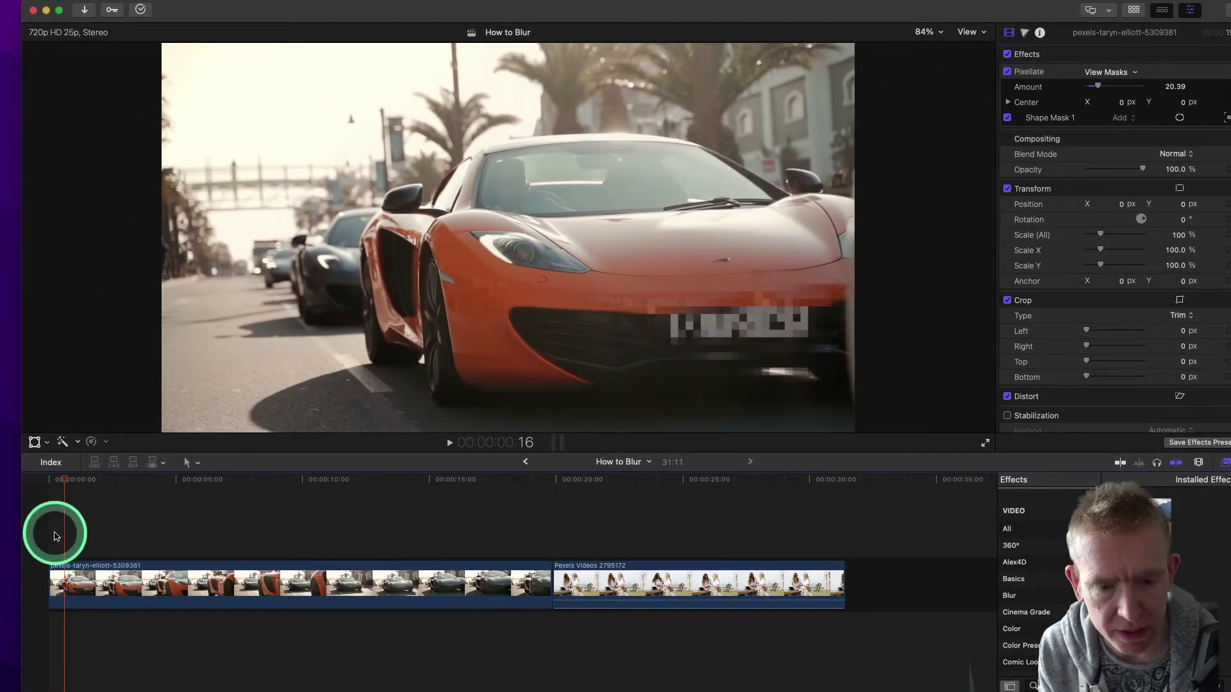
# Play the car clip from the start twice to confirm the pixelation tracks the plate.
pyautogui.click(54, 535)
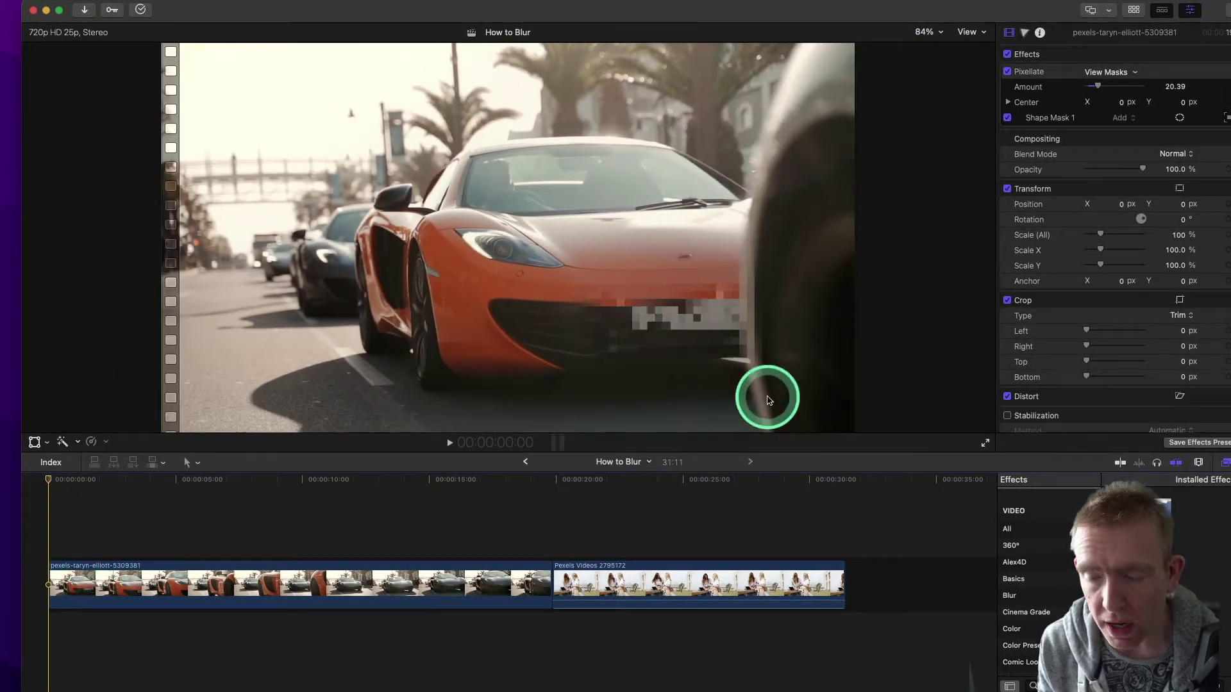
pyautogui.press('space')
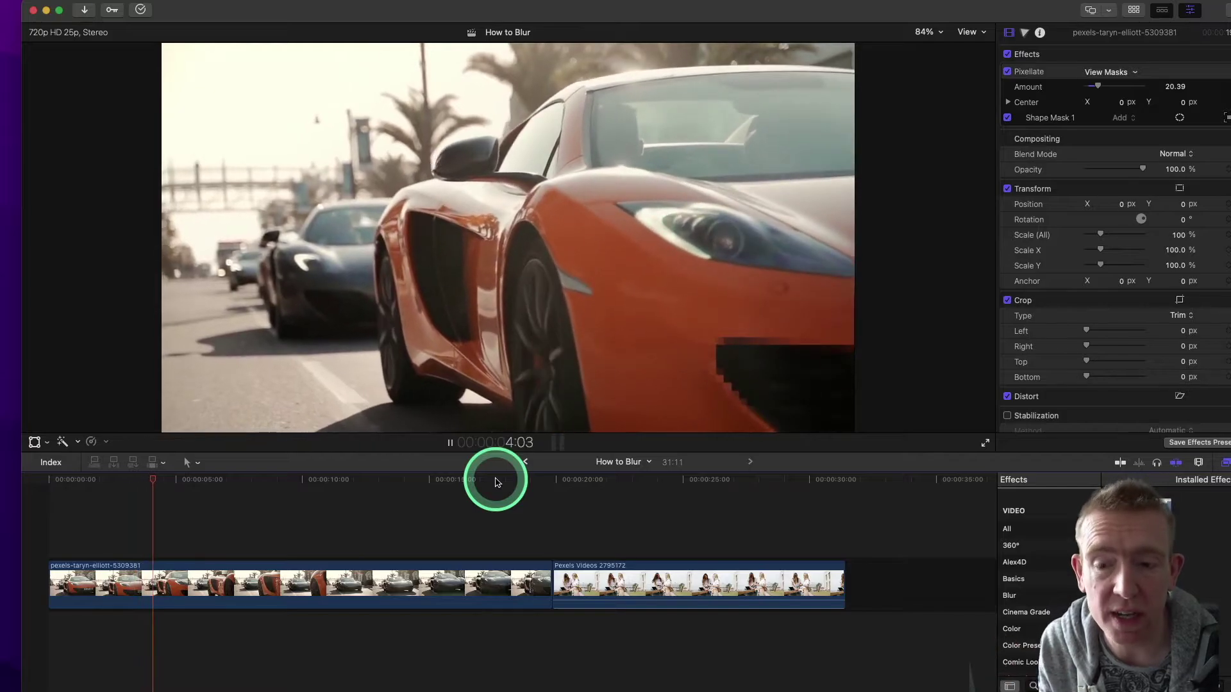
pyautogui.press('space')
pyautogui.press('Home')
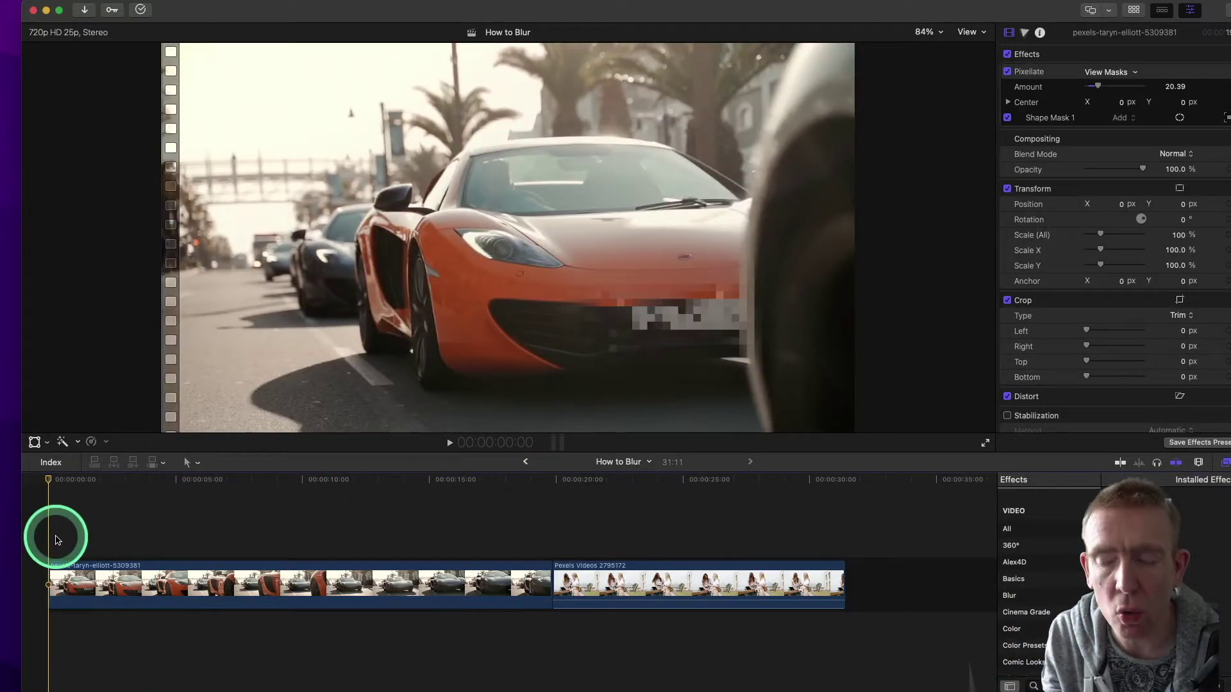
pyautogui.press('space')
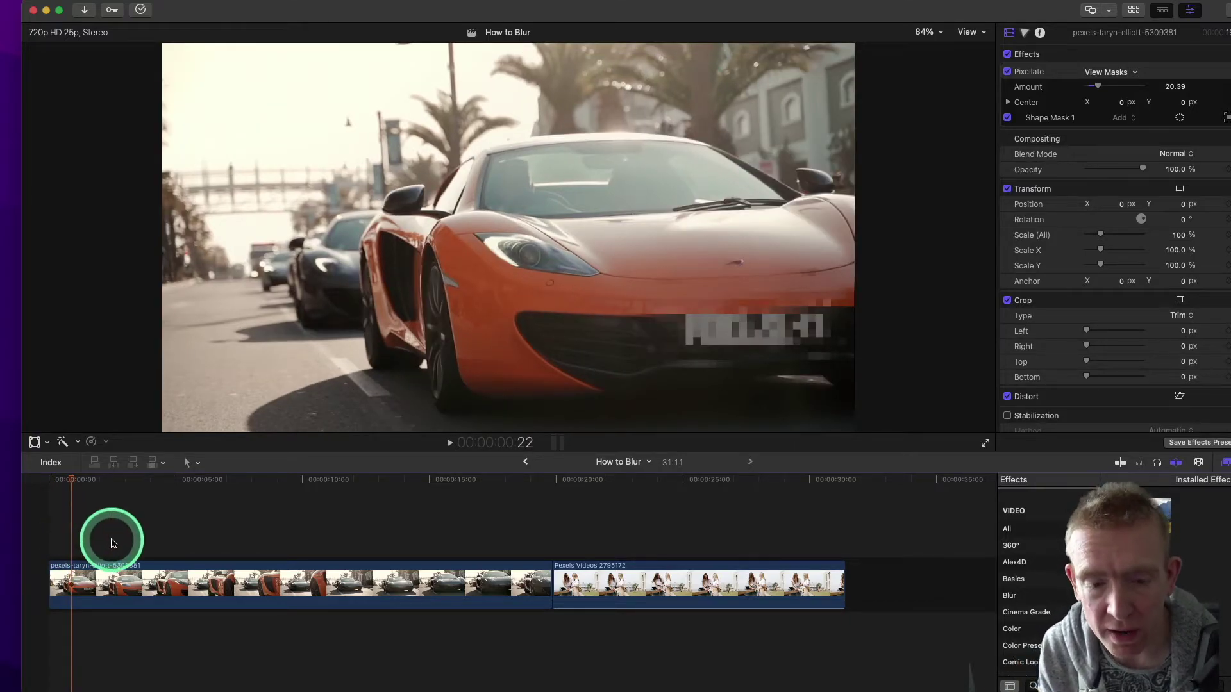
pyautogui.press('space')
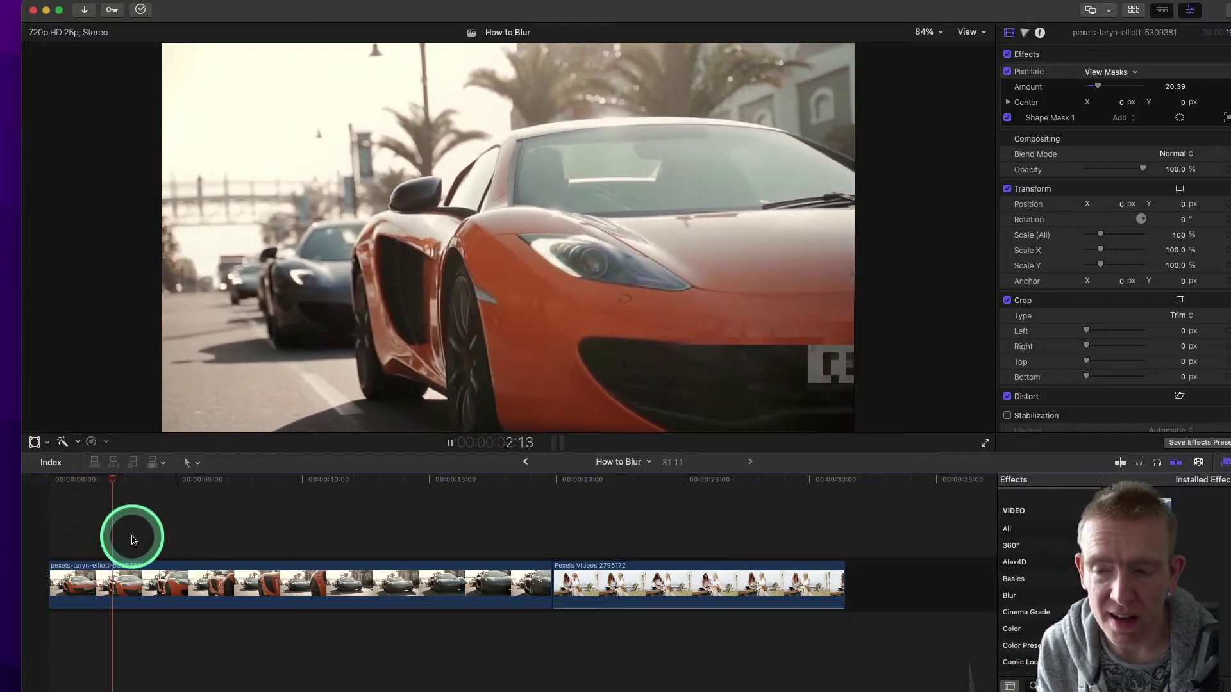
pyautogui.press('space')
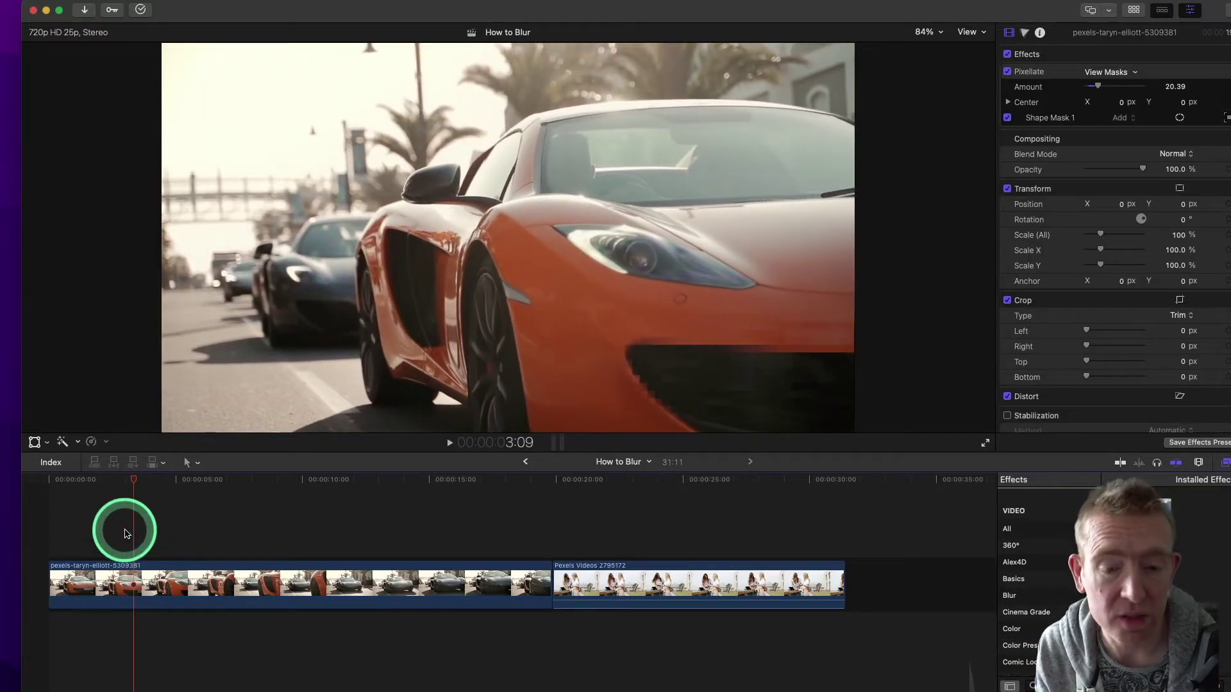
# Select the car clip's Pixellate effect in the Video inspector and delete it.
pyautogui.click(98, 530)
pyautogui.click(124, 564)
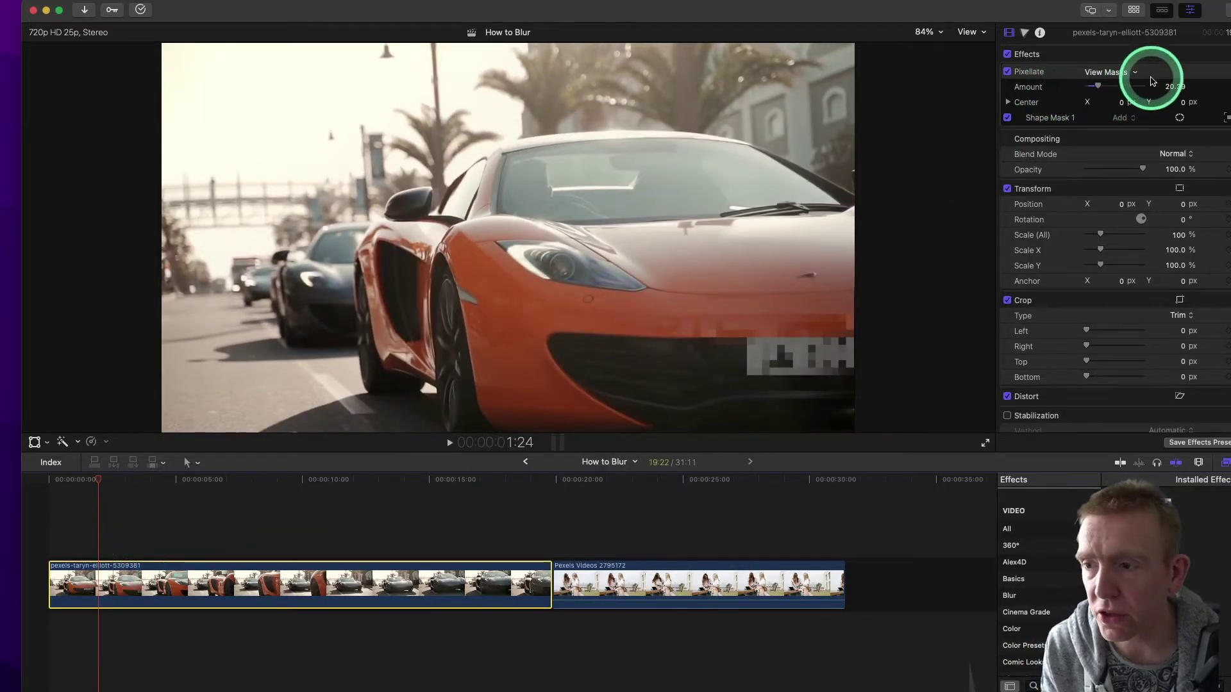
pyautogui.click(1050, 72)
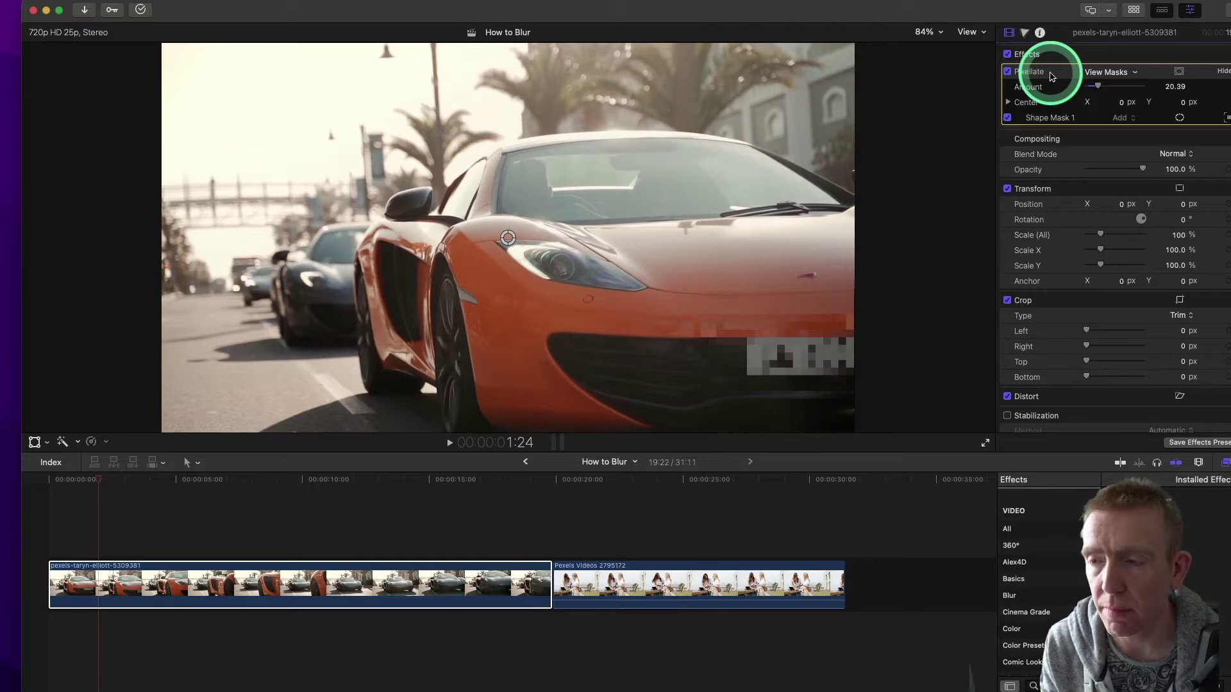
pyautogui.click(288, 500)
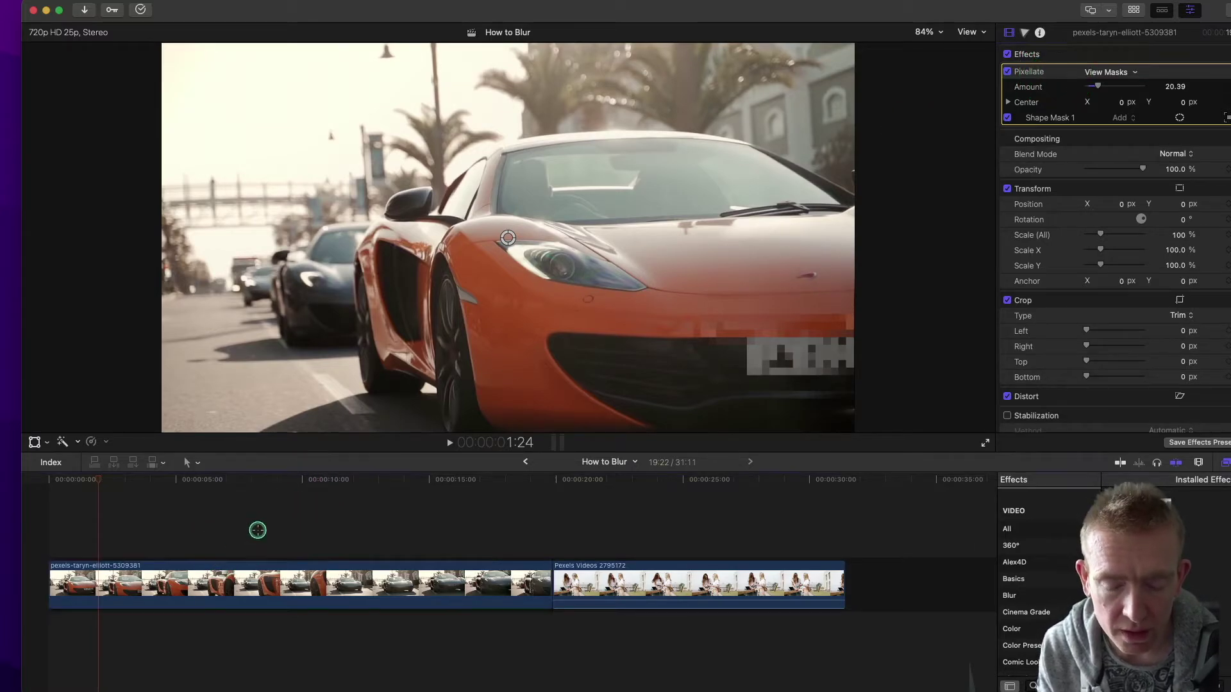
pyautogui.click(258, 530)
pyautogui.click(170, 572)
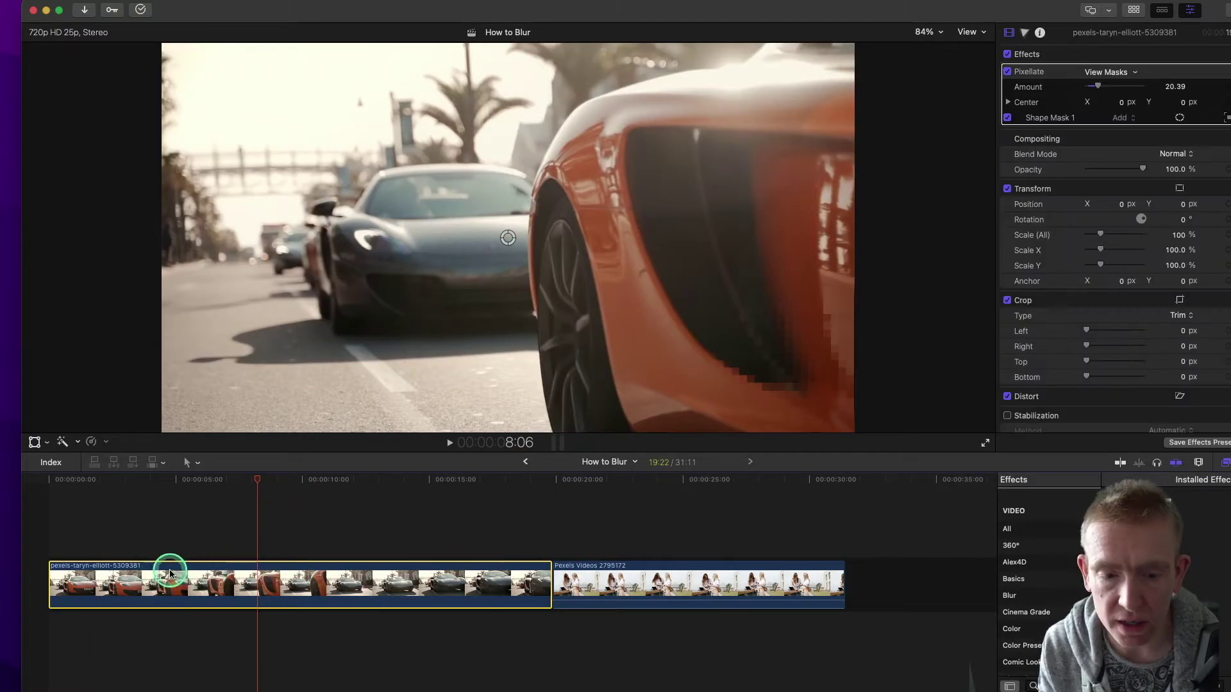
pyautogui.click(1057, 77)
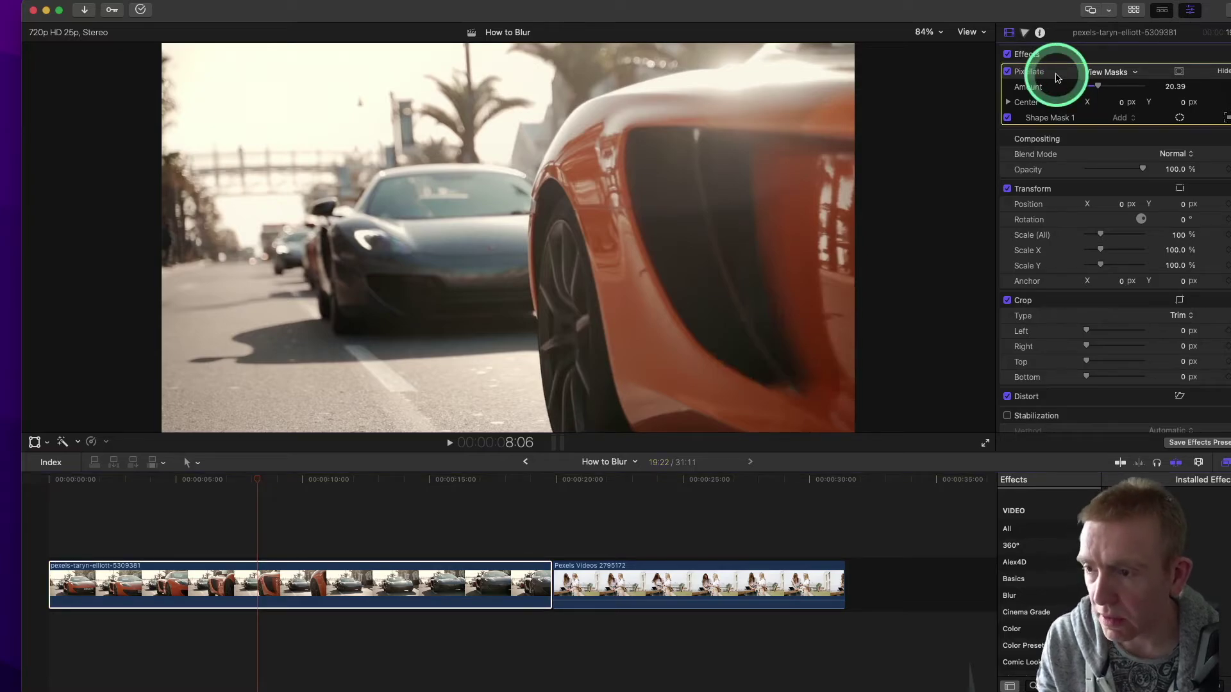
pyautogui.click(627, 206)
pyautogui.press('Delete')
pyautogui.click(70, 522)
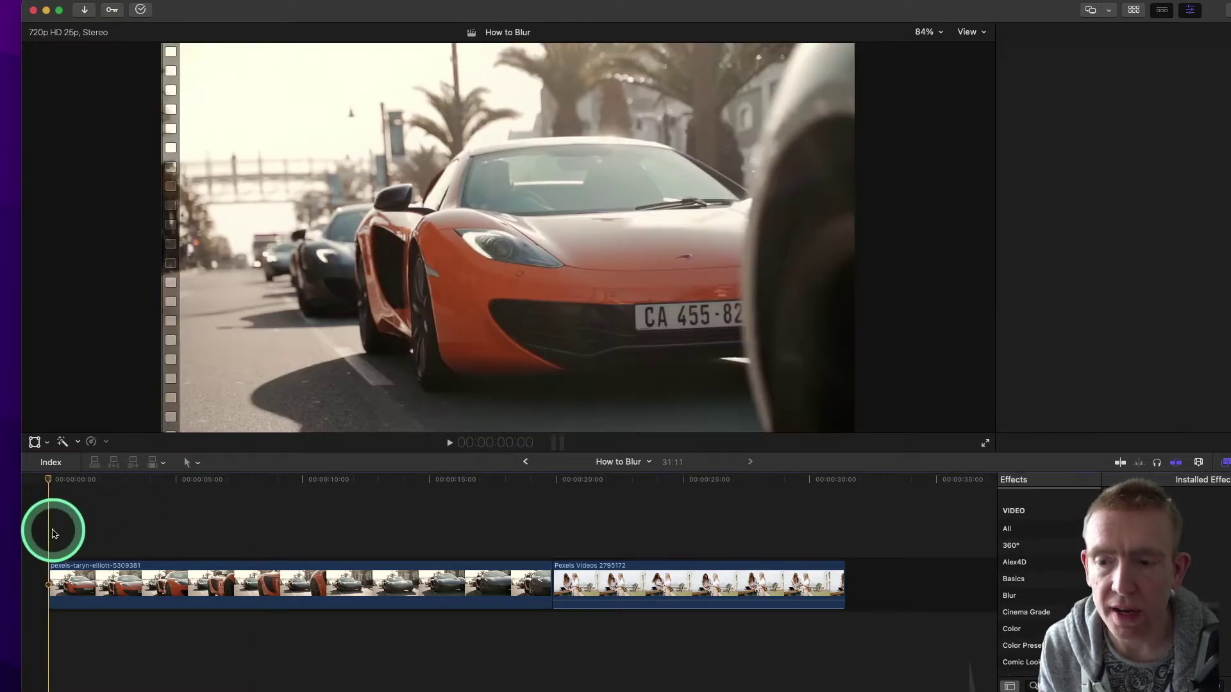
# Add Pixellate to the women's clip and place its mask oval over the brunette's face at 20:20.
pyautogui.click(604, 560)
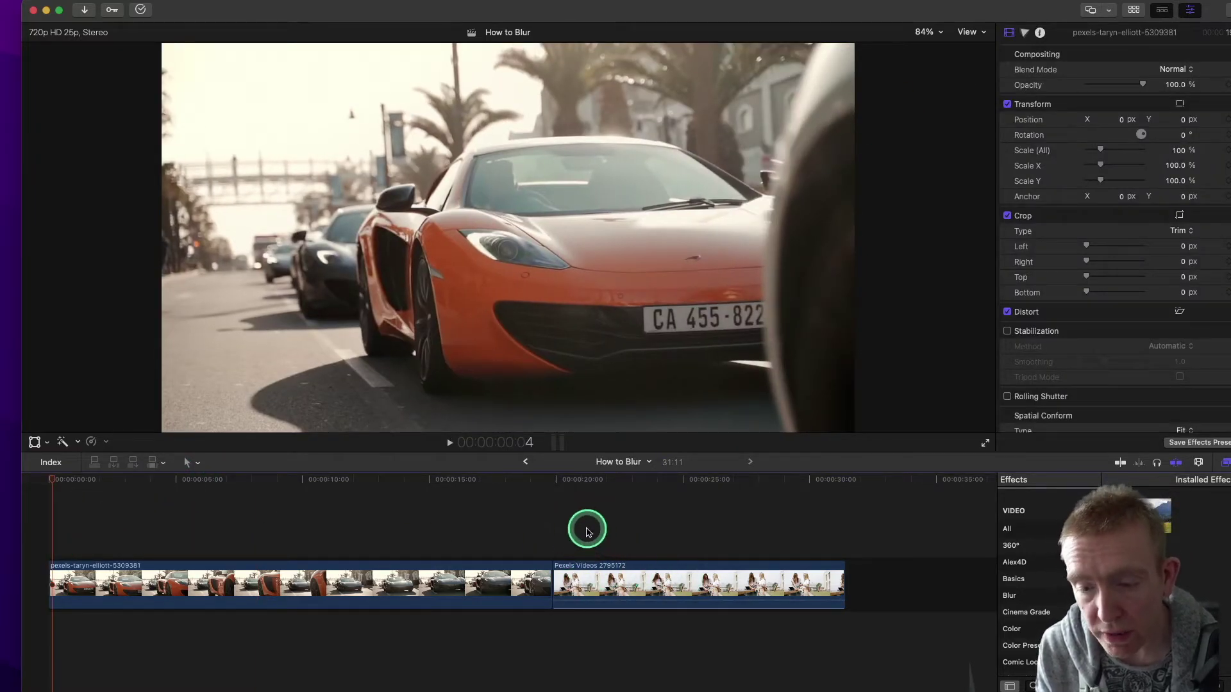
pyautogui.click(587, 532)
pyautogui.click(601, 571)
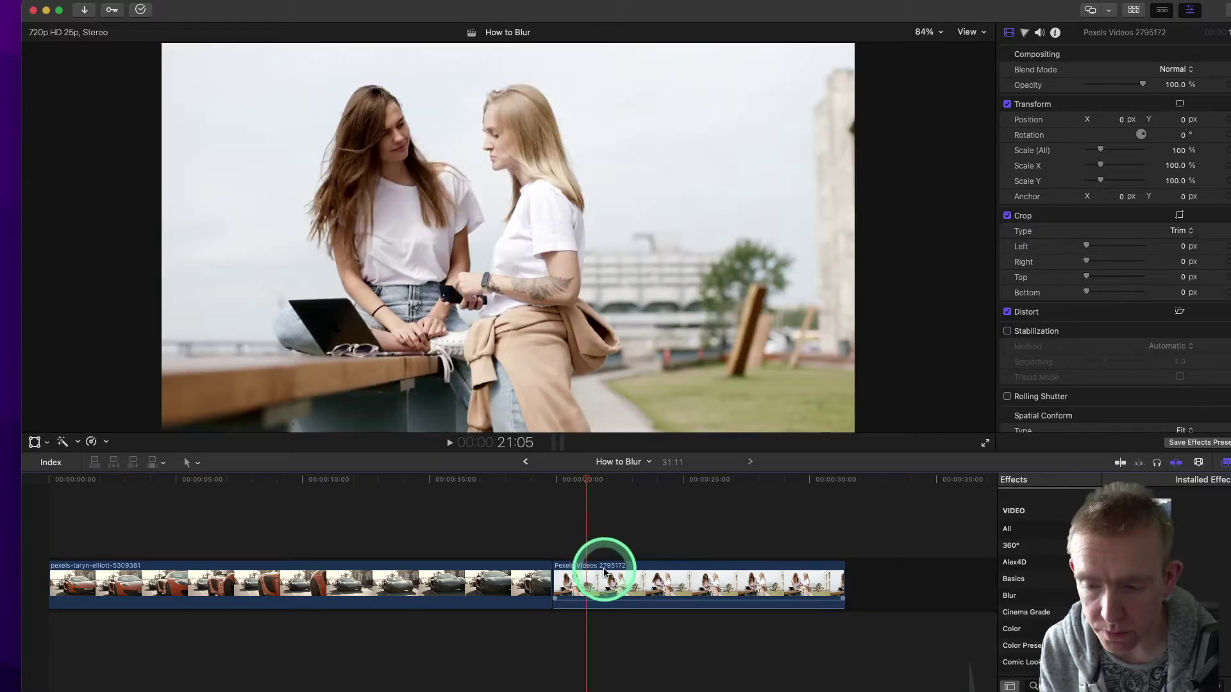
pyautogui.click(415, 136)
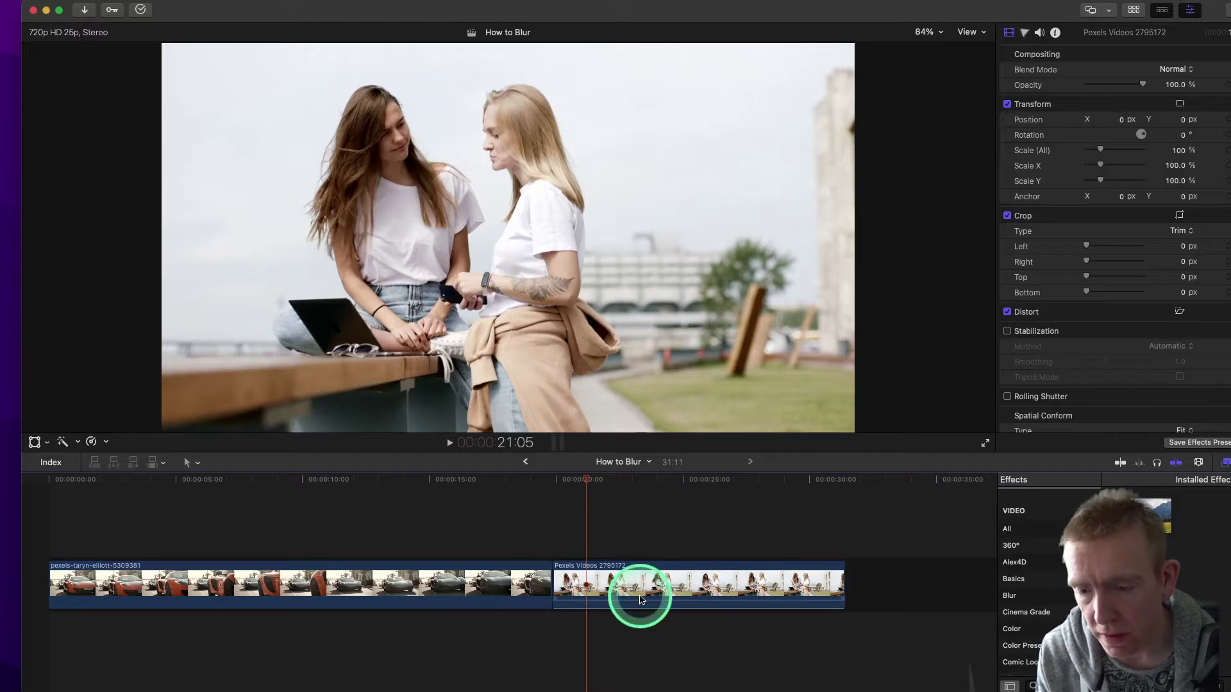
pyautogui.click(564, 550)
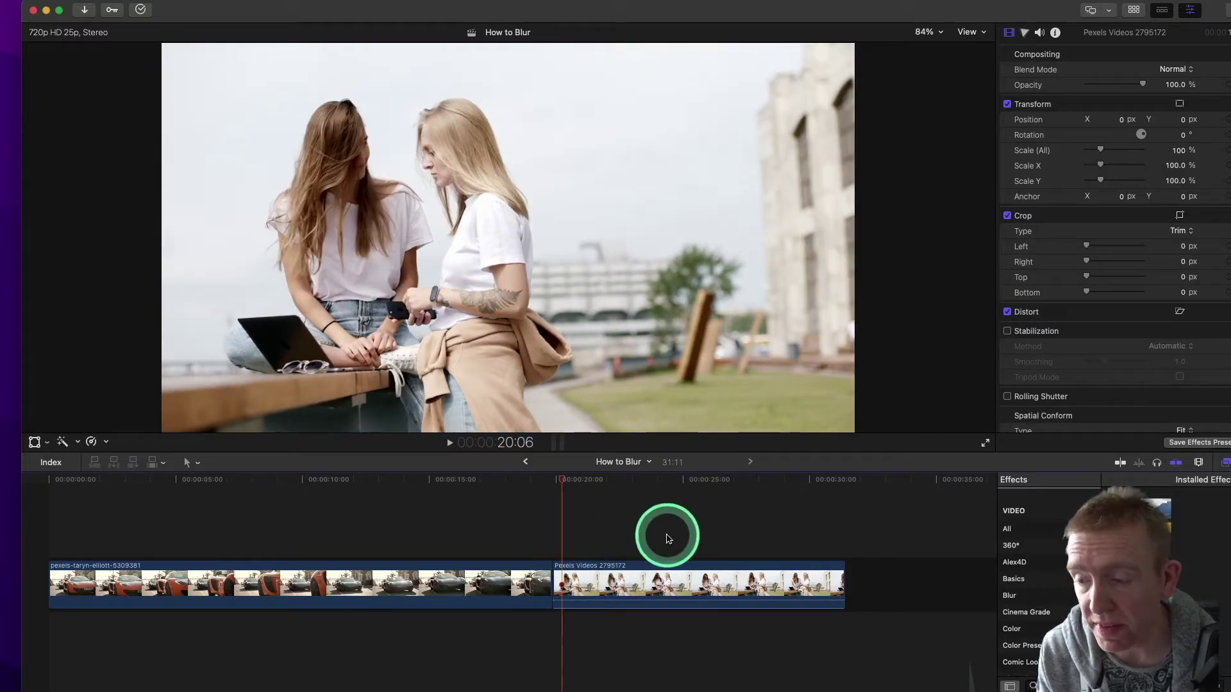
pyautogui.moveTo(563, 485); pyautogui.dragTo(577, 487)
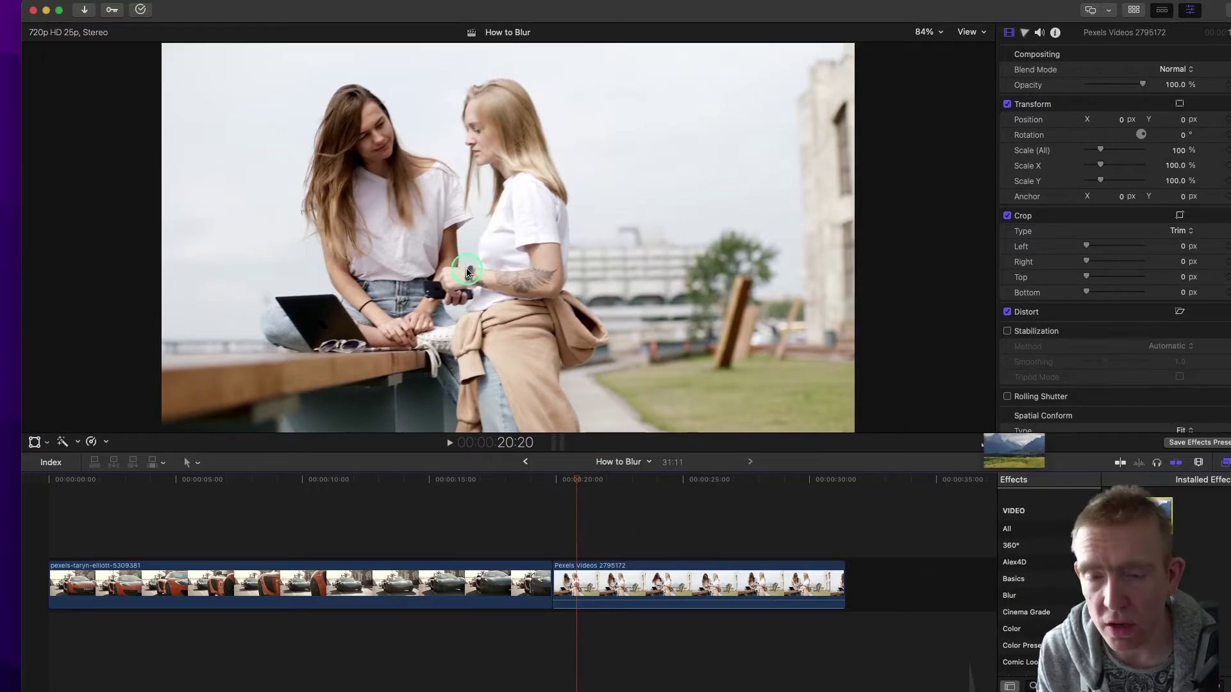
pyautogui.moveTo(466, 269); pyautogui.dragTo(386, 131)
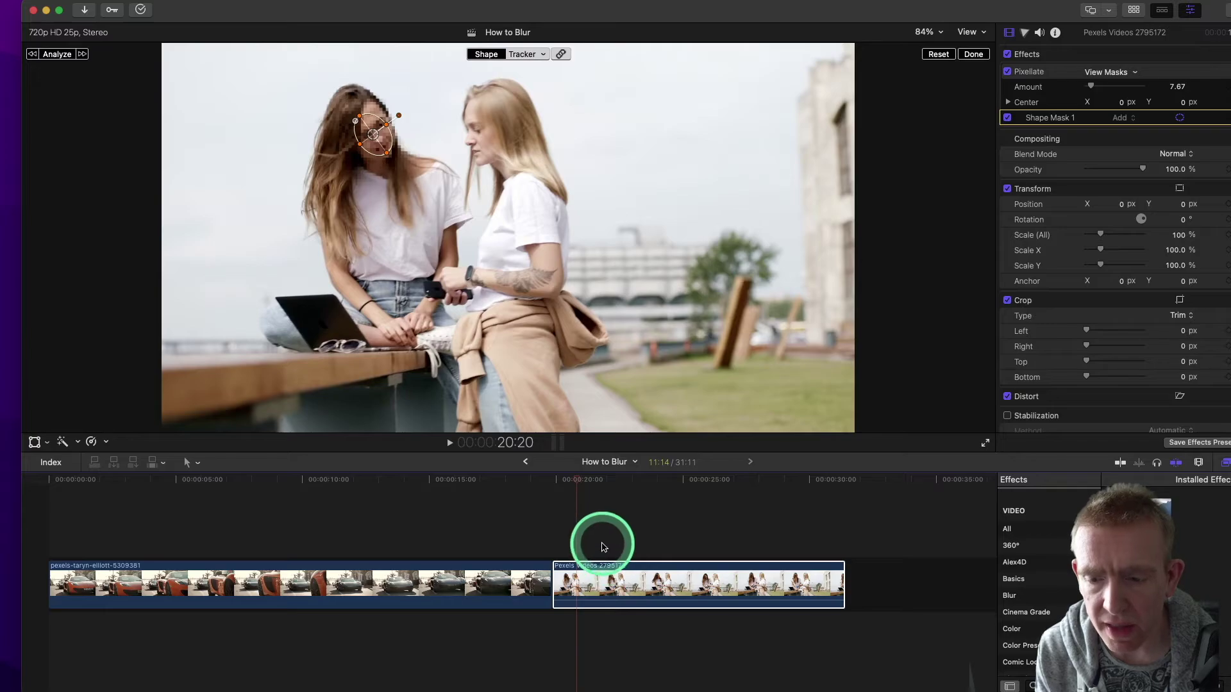
# Analyze the face mask's movement, then play the clip from 19:22 to check the tracking.
pyautogui.click(59, 55)
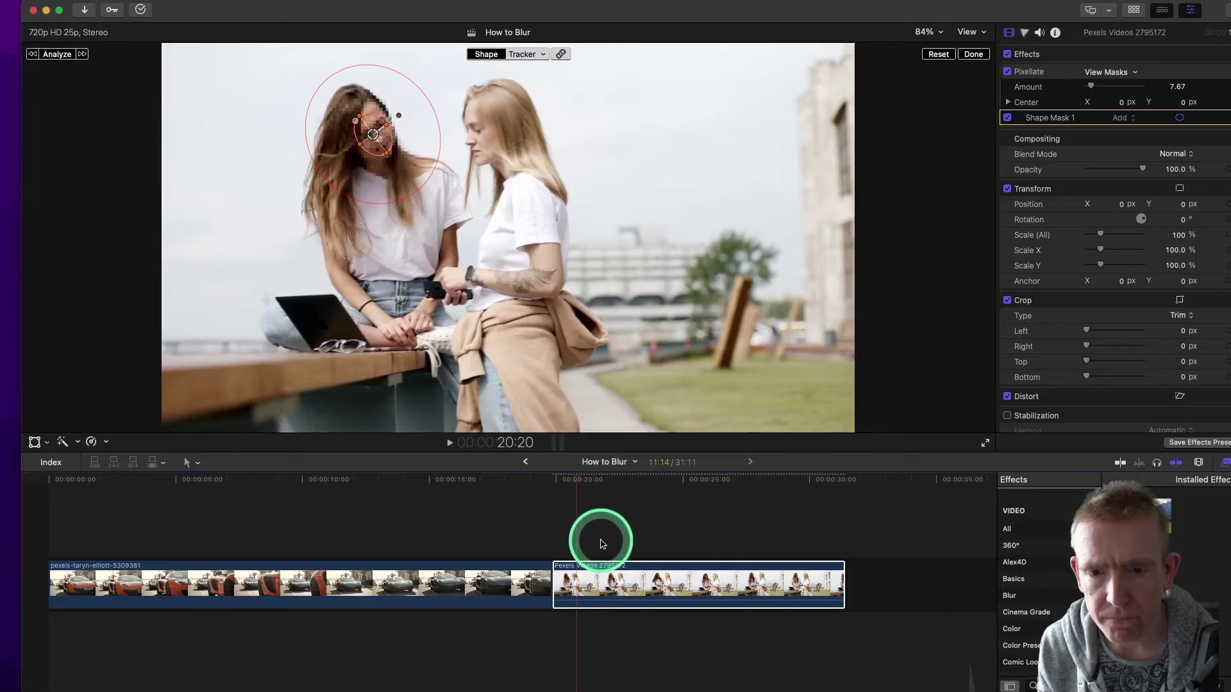
pyautogui.click(555, 540)
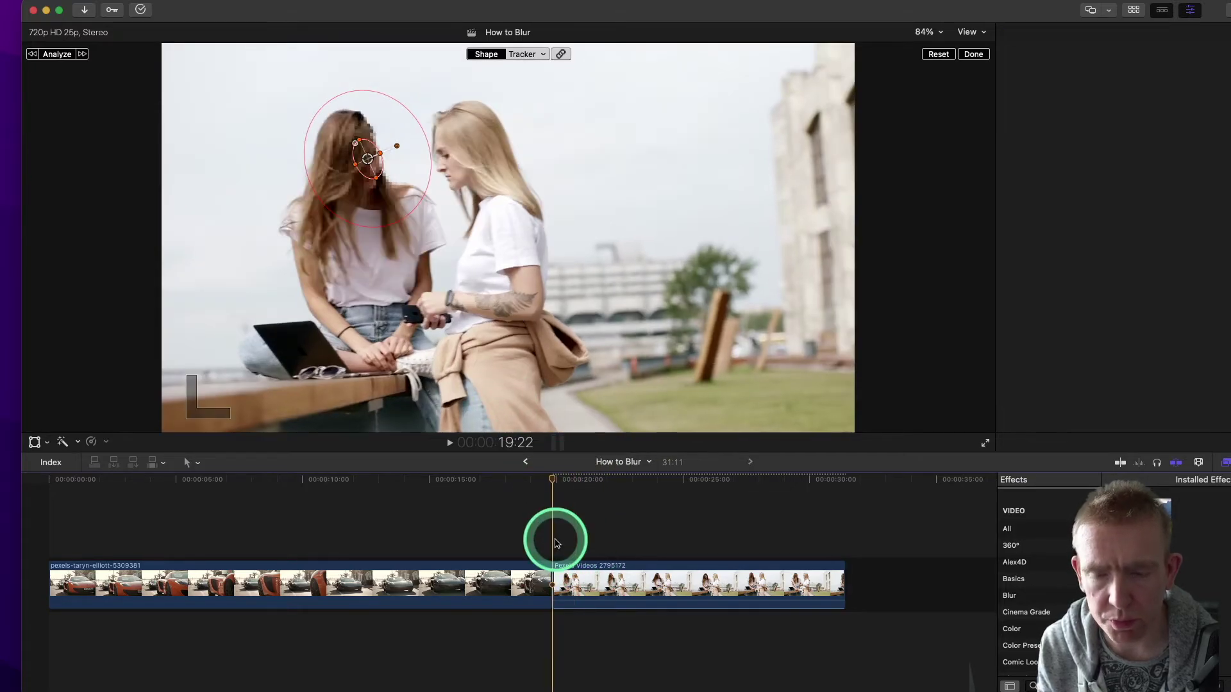
pyautogui.press('space')
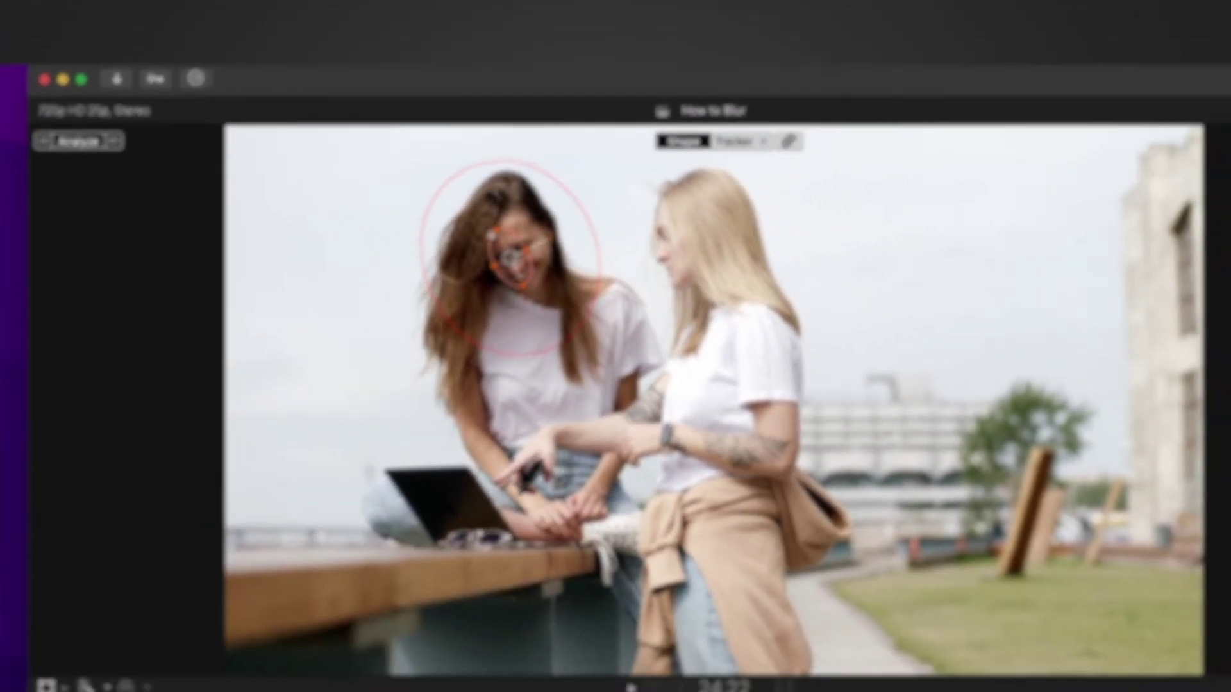
# Raise the Pixellate Amount to 28.84 and replay the women's clip from its start.
pyautogui.moveTo(1093, 89); pyautogui.dragTo(1105, 89)
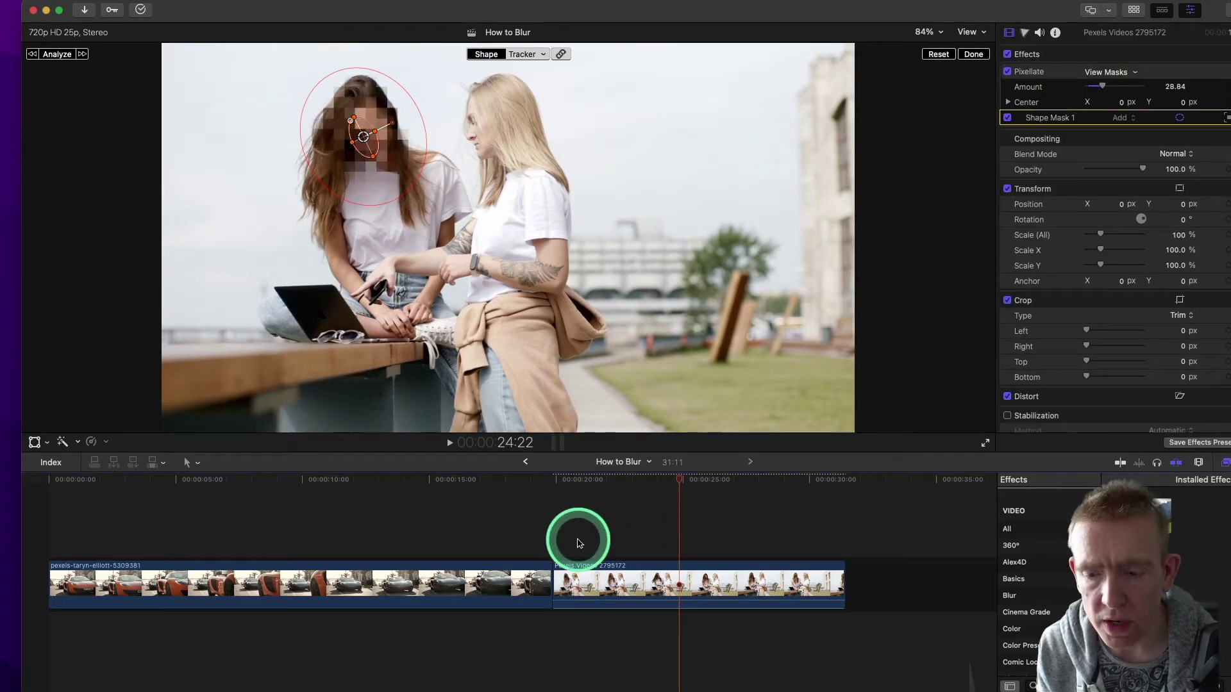
pyautogui.click(557, 540)
pyautogui.press('space')
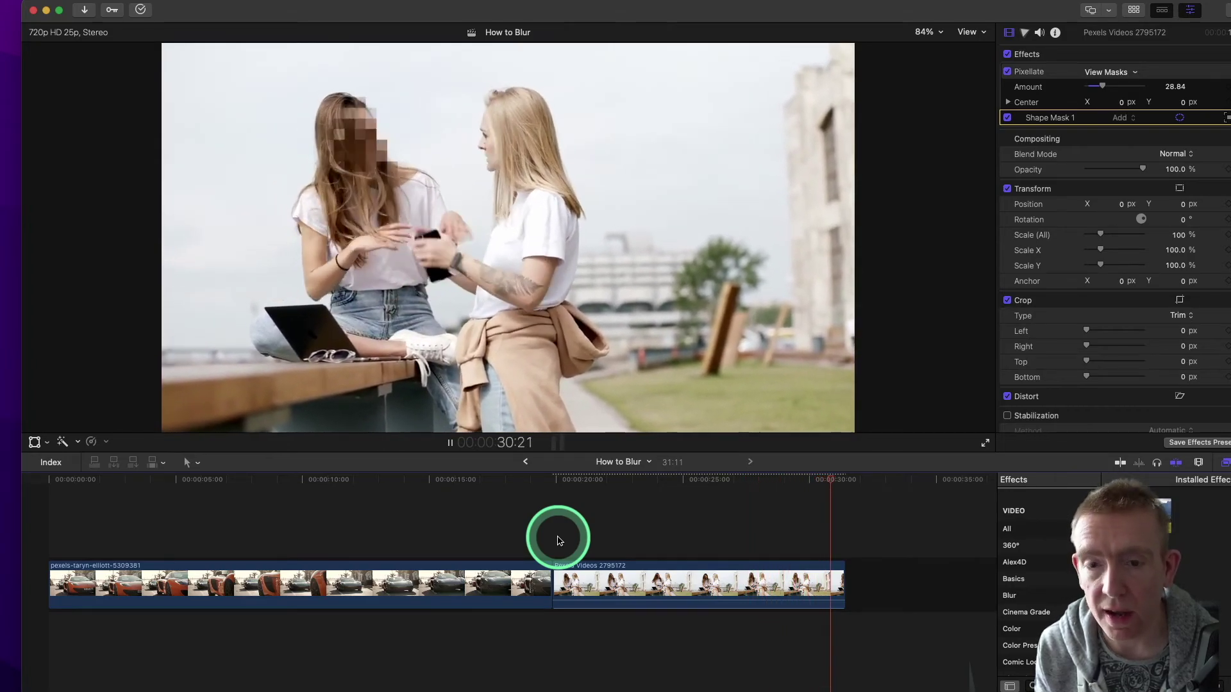
pyautogui.press('space')
pyautogui.click(558, 524)
pyautogui.press('space')
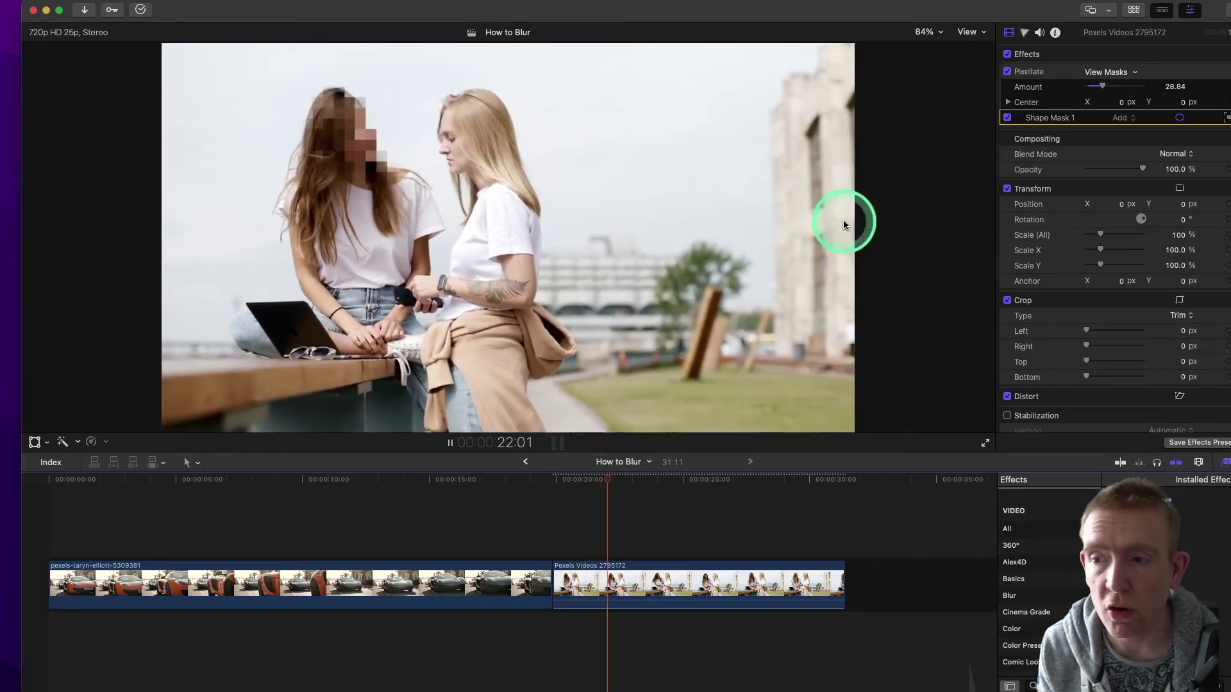
# Finish the face mask edit with Done and play the result from about 23:03.
pyautogui.press('space')
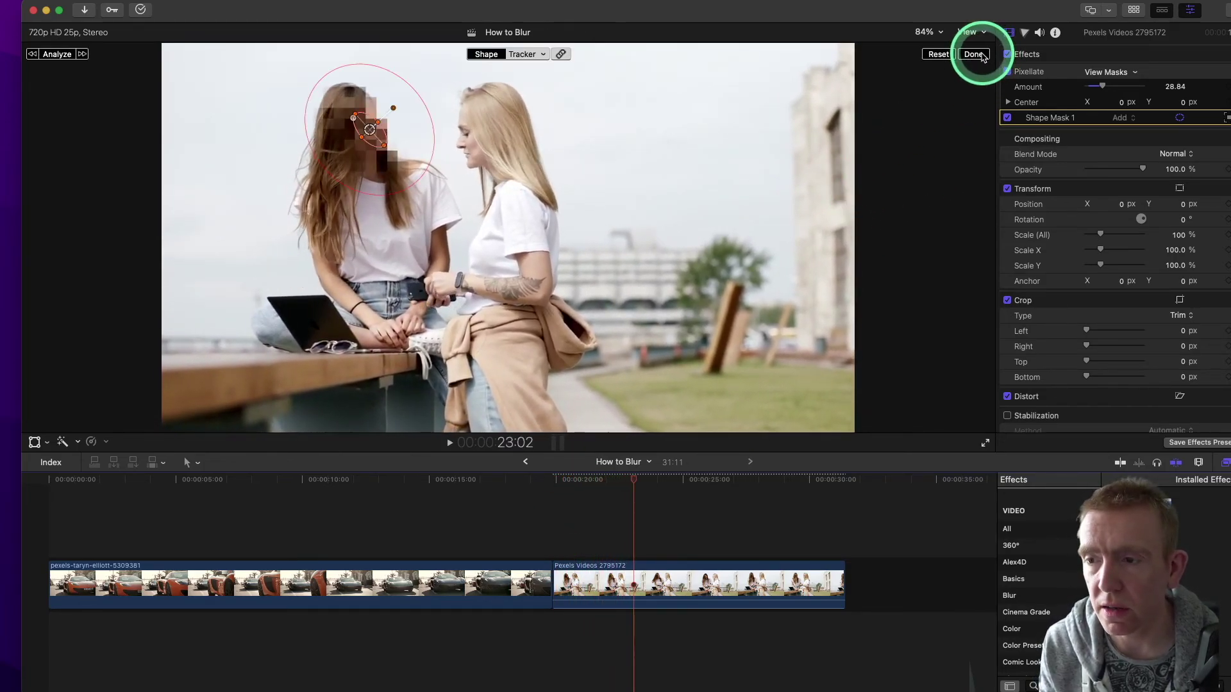
pyautogui.click(975, 54)
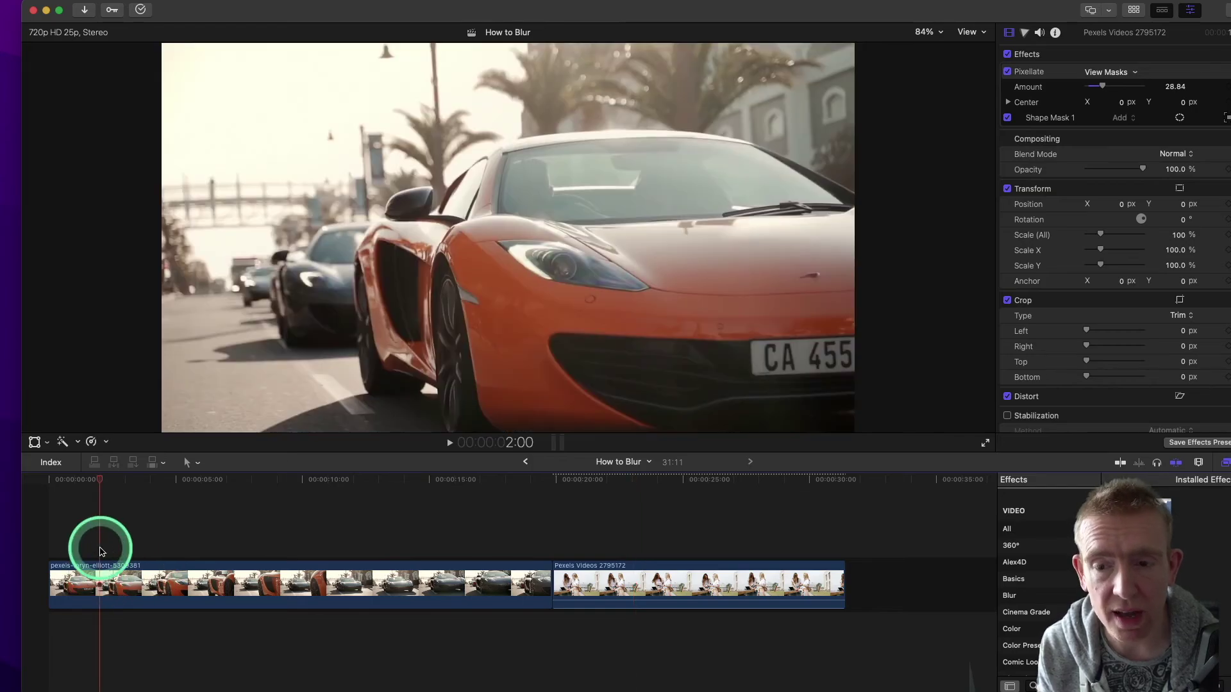
pyautogui.click(635, 519)
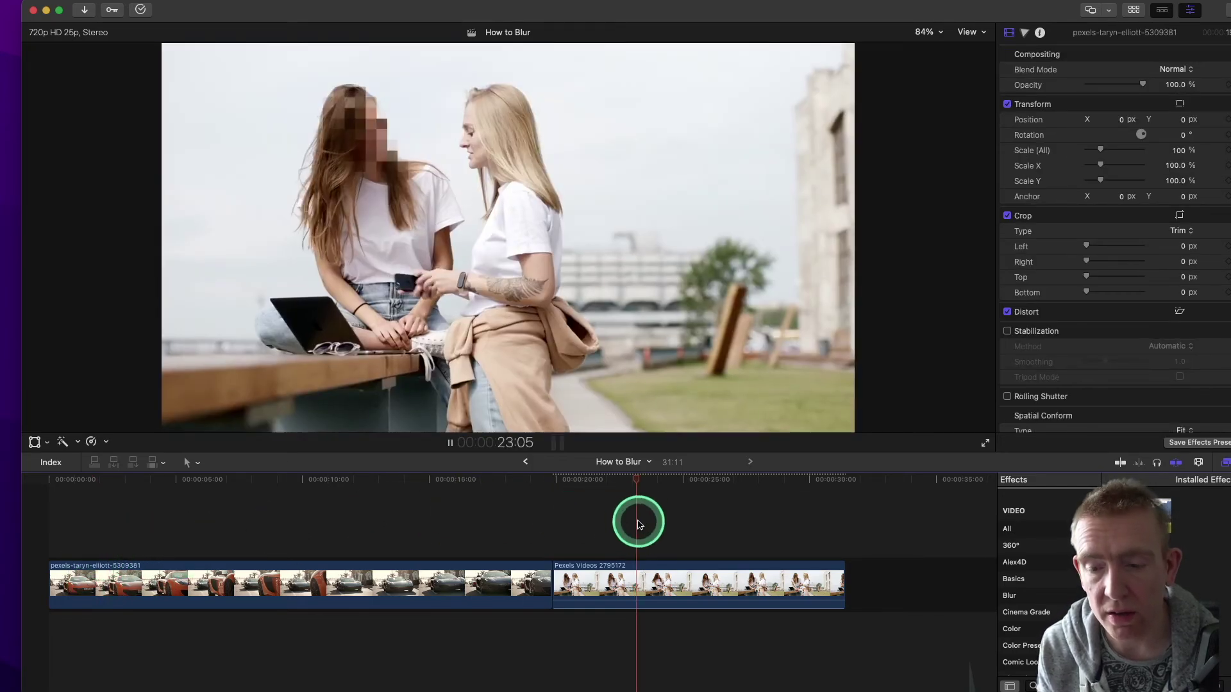
pyautogui.press('space')
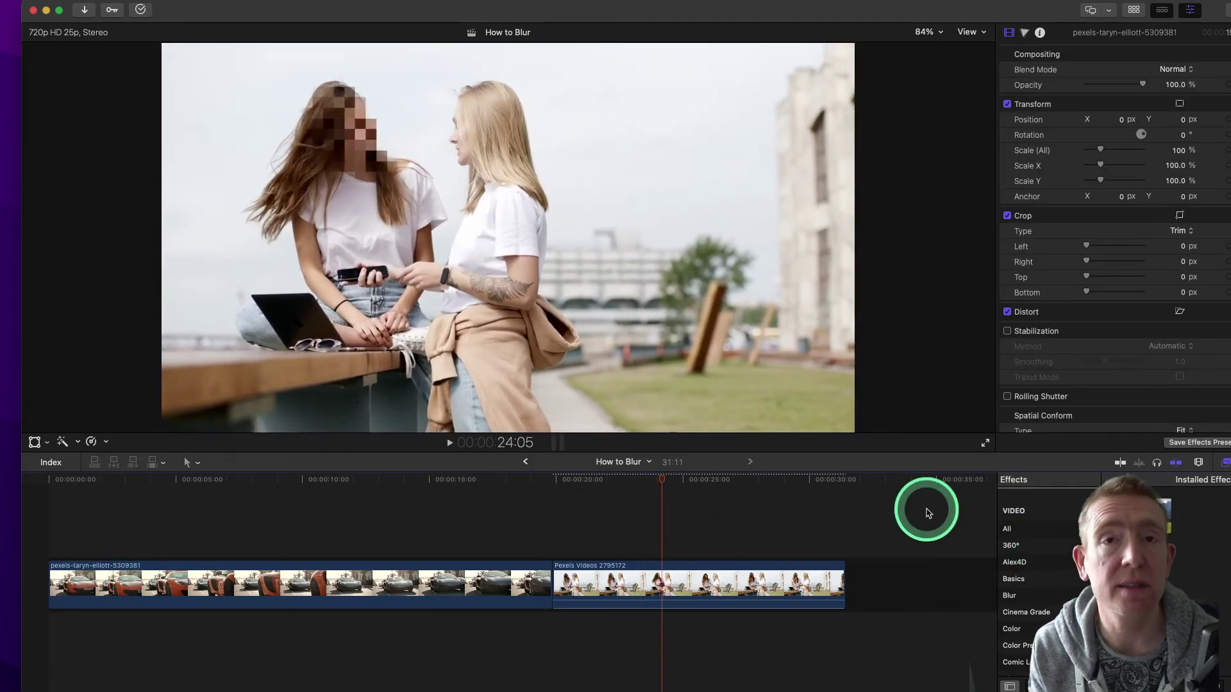